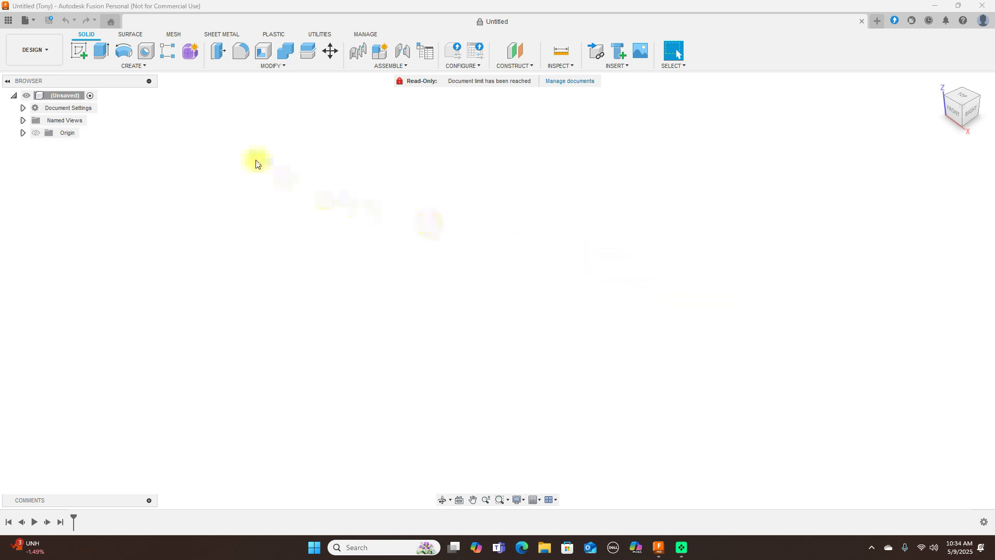
- Show the origin, create a form, and place a cylinder base about 65.5 mm in diameter on the XZ plane, centred on the origin
left_click(36, 132)
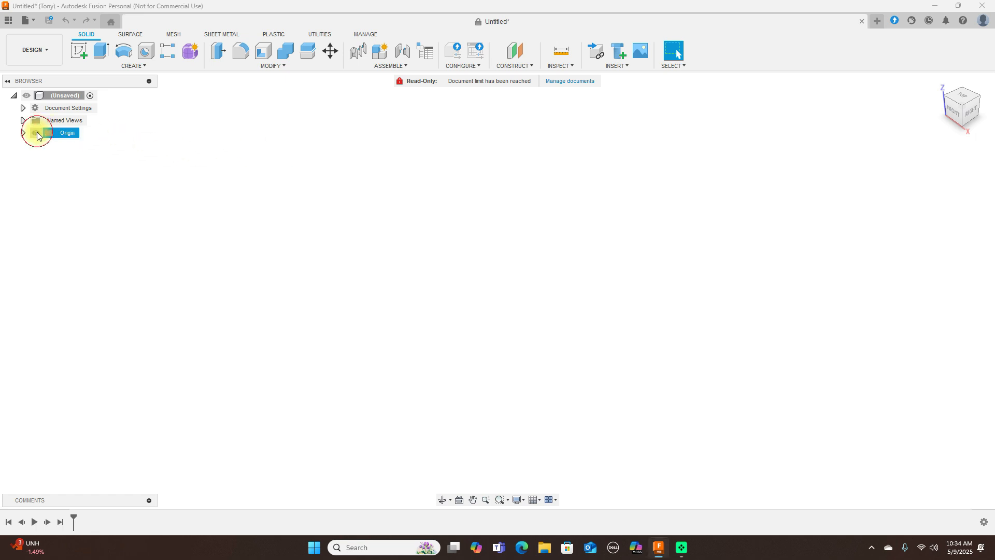
left_click(191, 54)
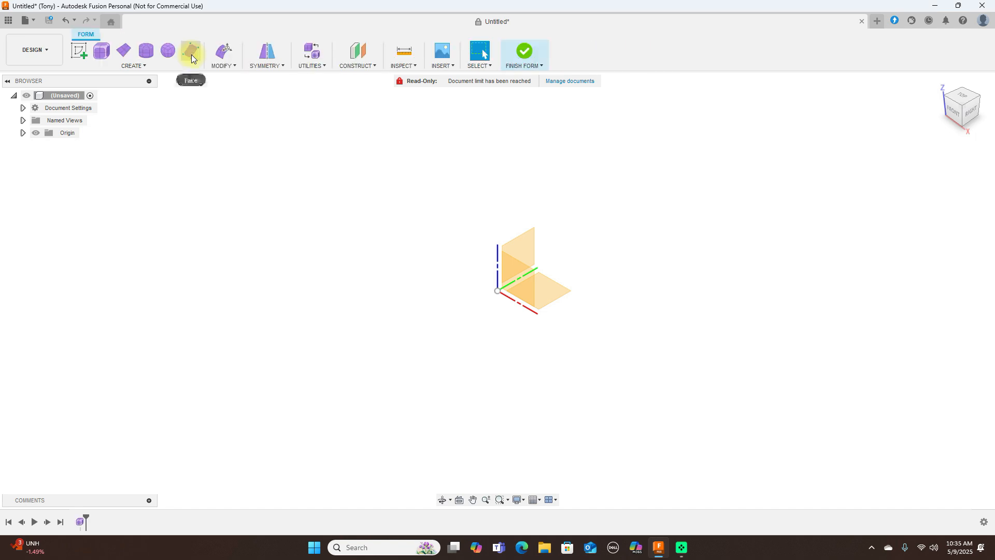
left_click(147, 54)
left_click(512, 276)
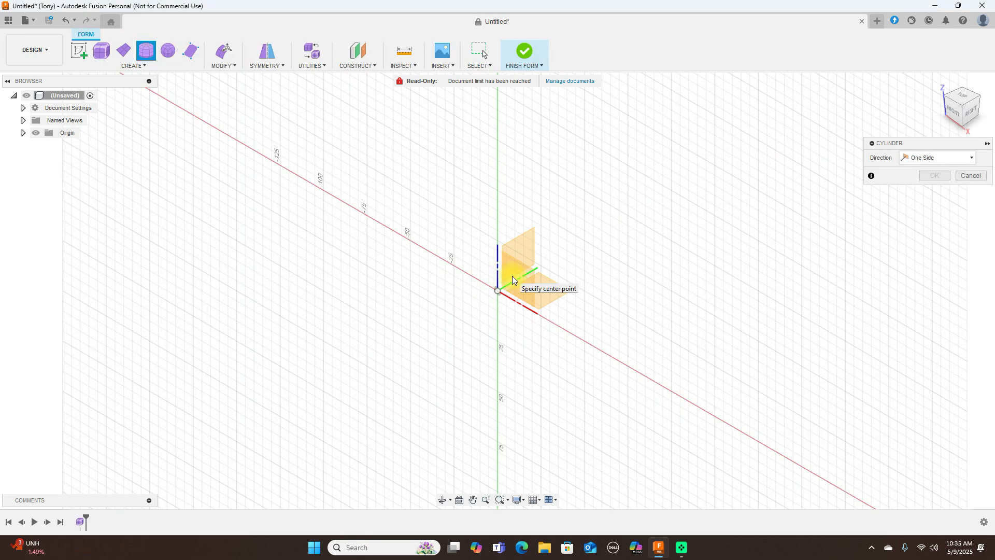
left_click(954, 108)
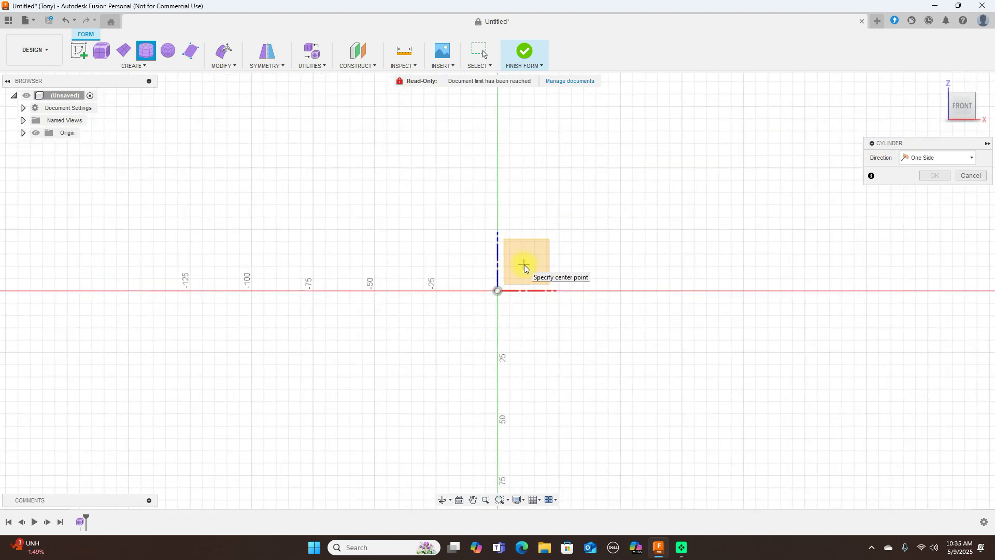
left_click(497, 291)
left_click(537, 363)
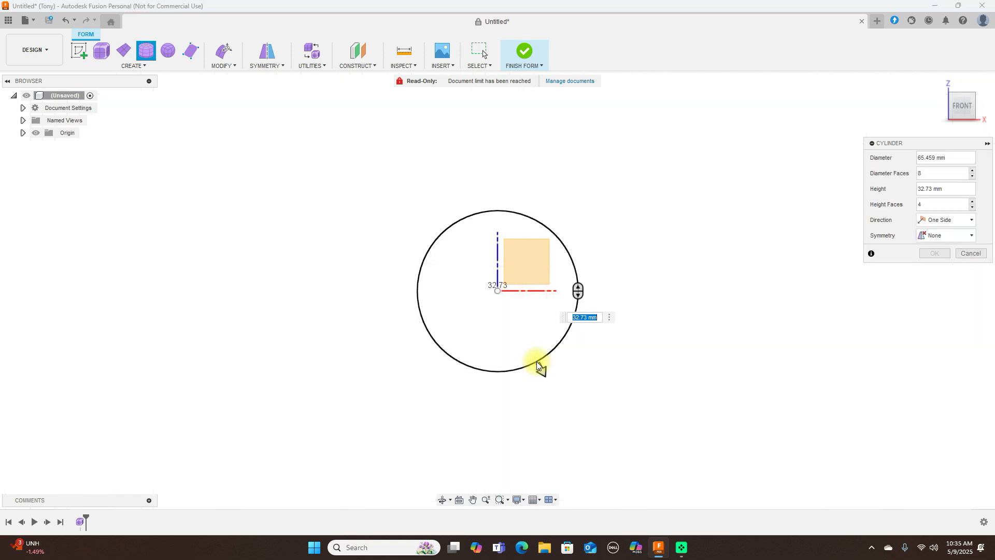
- Stretch the form cylinder's height to about 160 mm and increase its height faces to 7
left_click(982, 108)
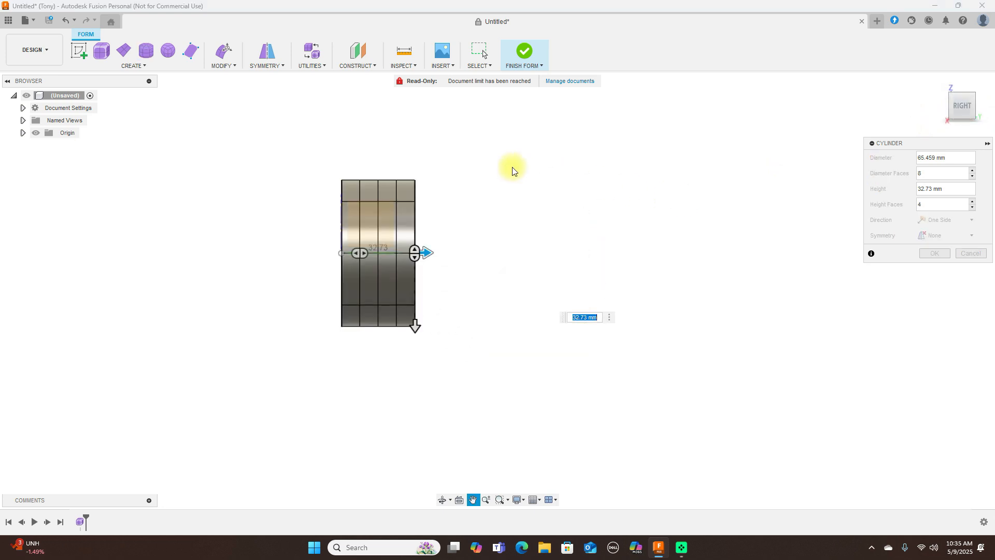
left_click_drag(429, 251, 718, 275)
left_click_drag(429, 252, 472, 259)
left_click(934, 253)
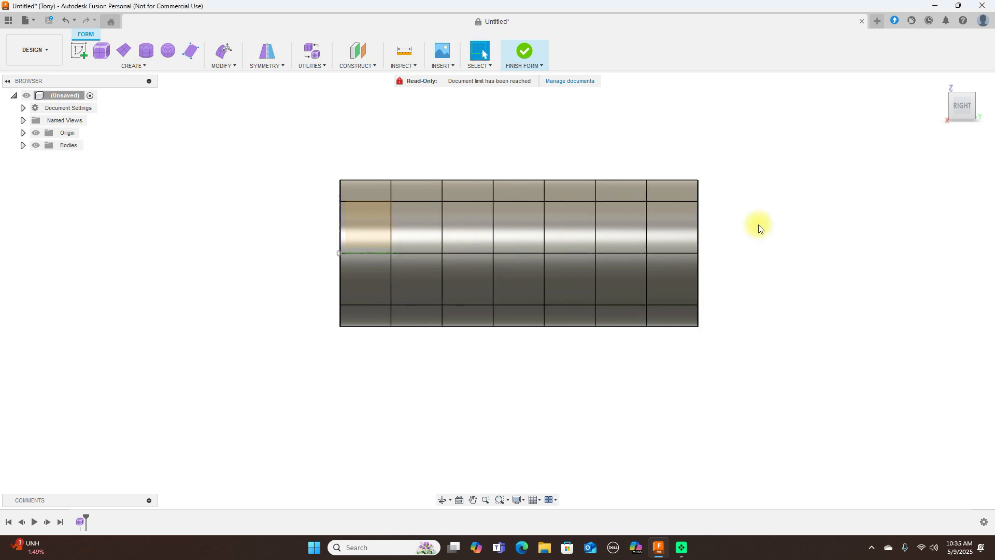
- Edit the form by raising the top centre edge of the third segment about 27 mm and shifting it about 2 mm lengthwise
left_click(463, 185)
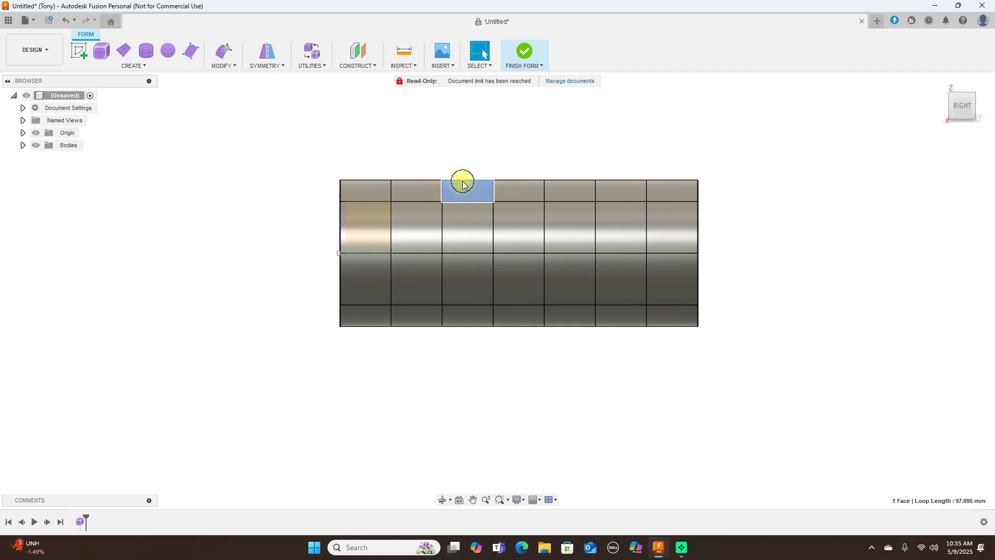
right_click(462, 185)
left_click(487, 164)
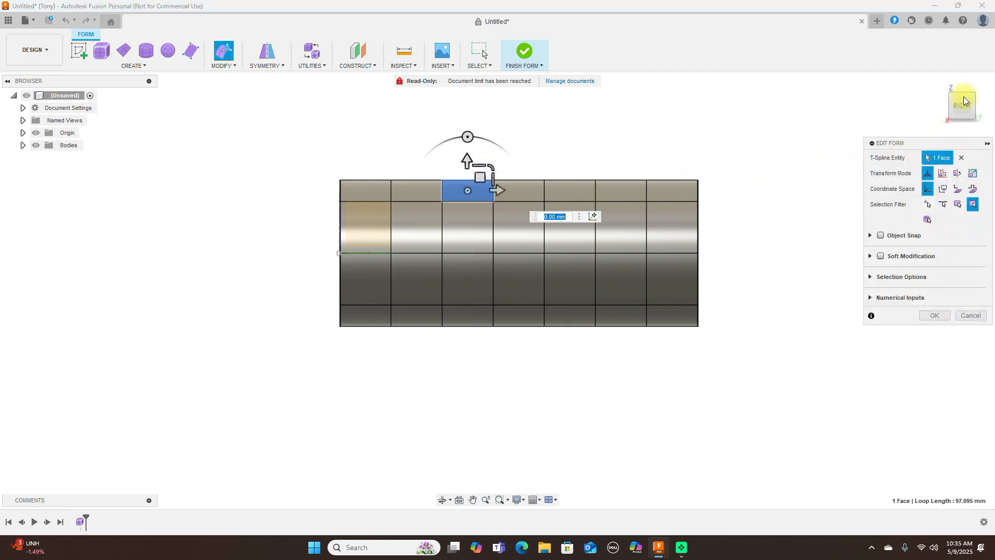
left_click_drag(960, 101, 961, 151)
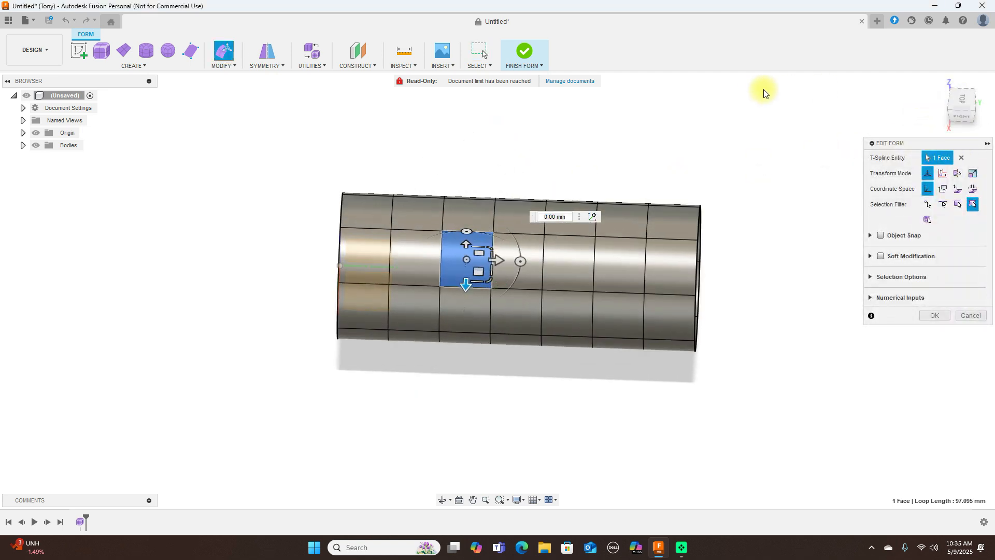
left_click(496, 232)
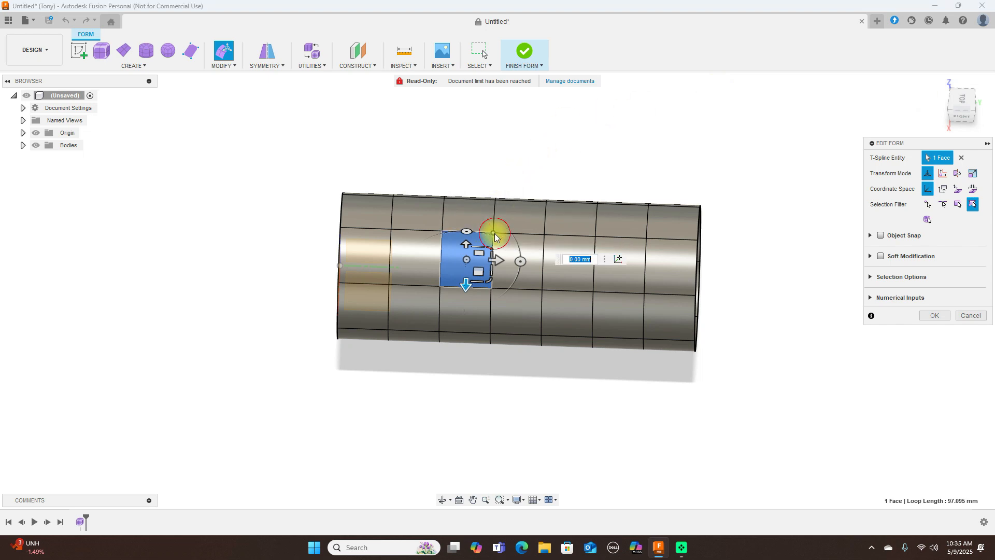
left_click(467, 231)
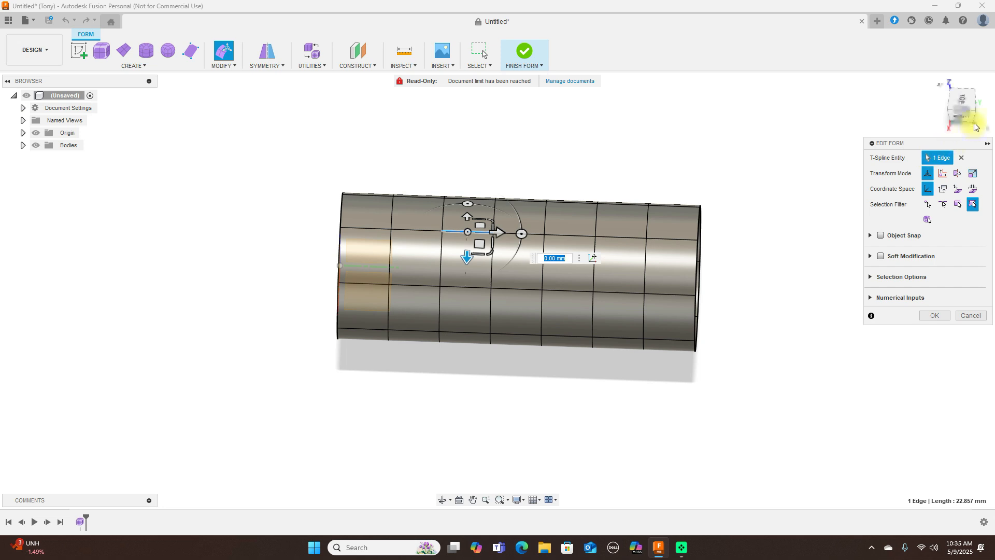
left_click(963, 112)
left_click_drag(480, 166, 485, 106)
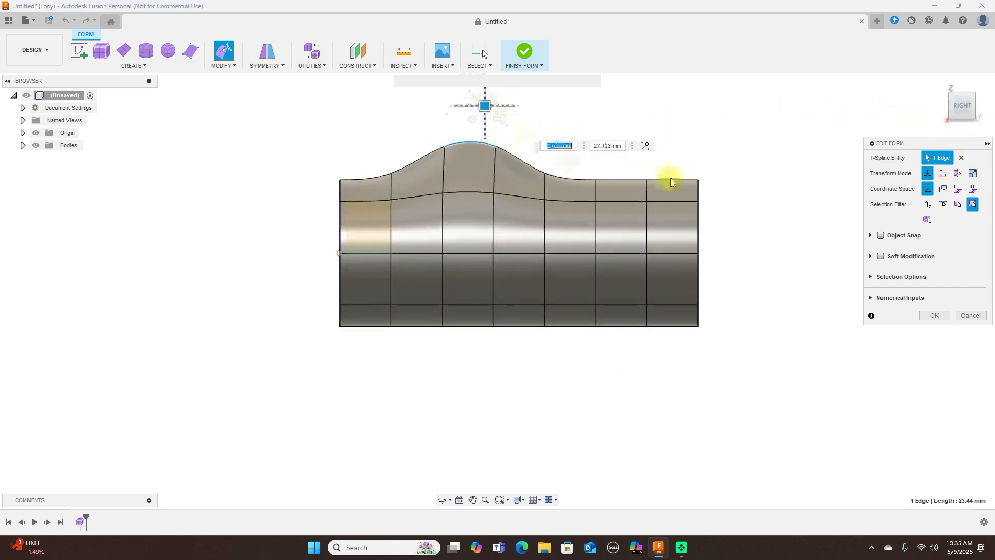
- Raise the same top edge about 6.7 mm more and shift it about 1.6 mm back toward the origin end
mouse_move(990, 109)
left_mouse_down()
mouse_move(92, 125)
mouse_move(963, 108)
left_mouse_up()
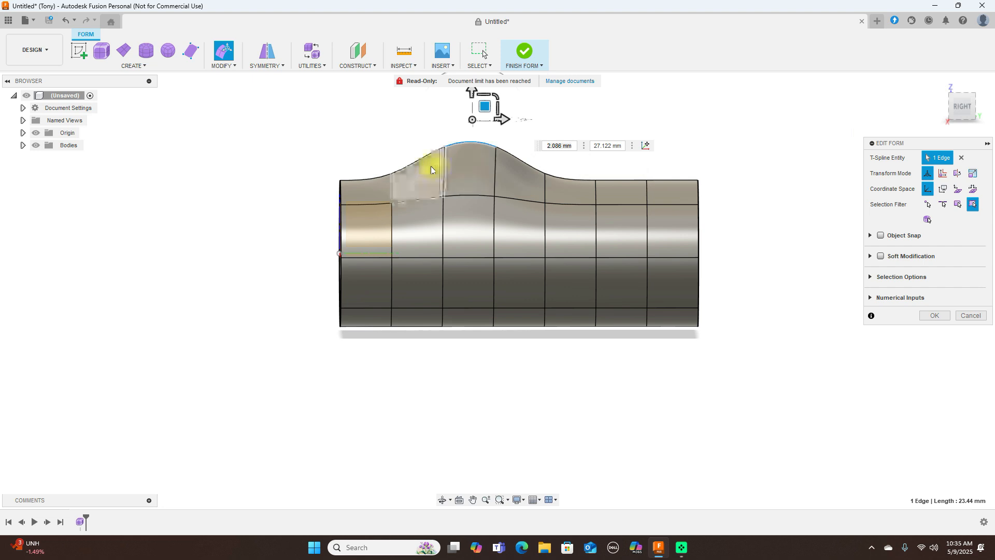
middle_click_drag(713, 117, 710, 195)
mouse_move(483, 183)
left_mouse_down()
mouse_move(492, 156)
mouse_move(482, 169)
left_mouse_up()
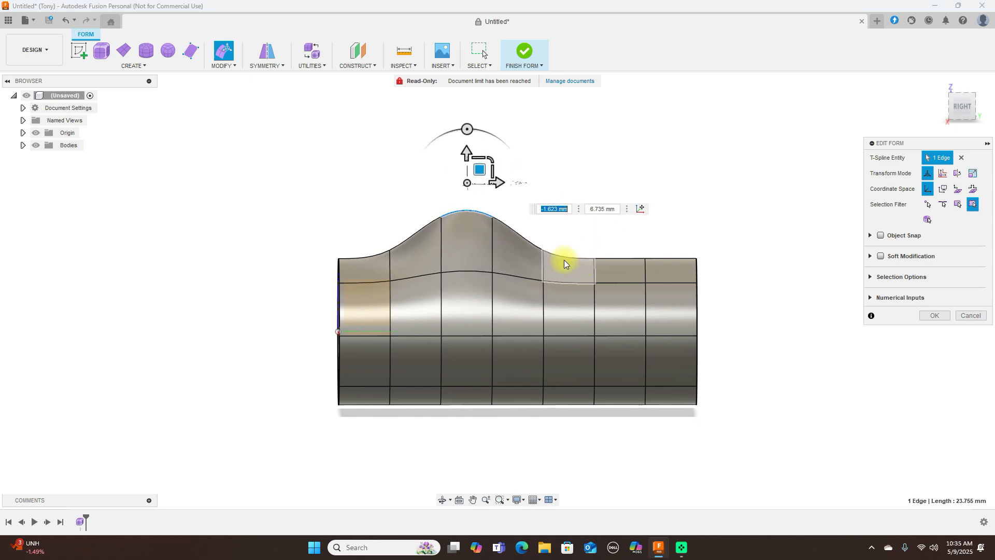
- Raise the top vertex one segment beyond the bump about 12.3 mm, shift it about 2.3 mm lengthwise, and finish the form
left_click(543, 250)
left_click_drag(556, 235, 562, 208)
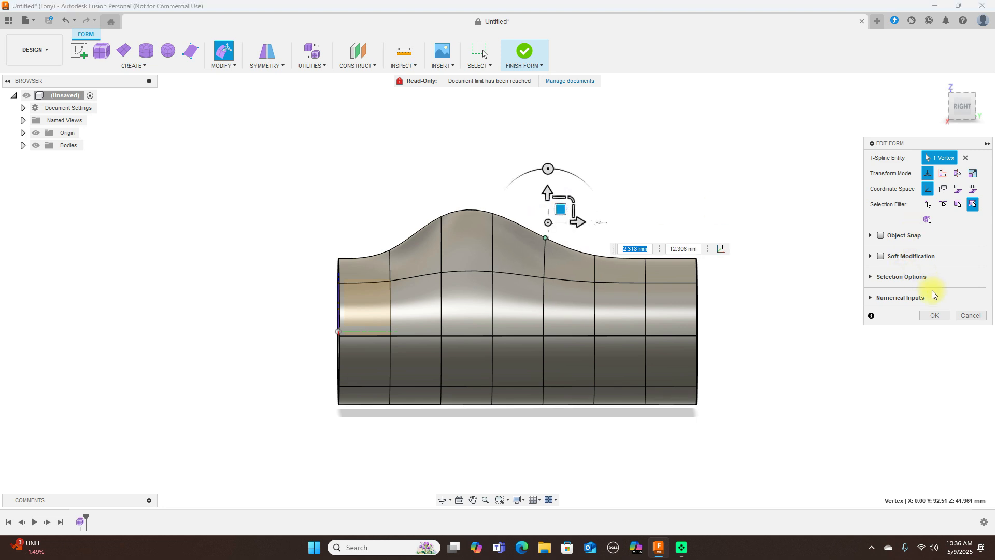
left_click(932, 316)
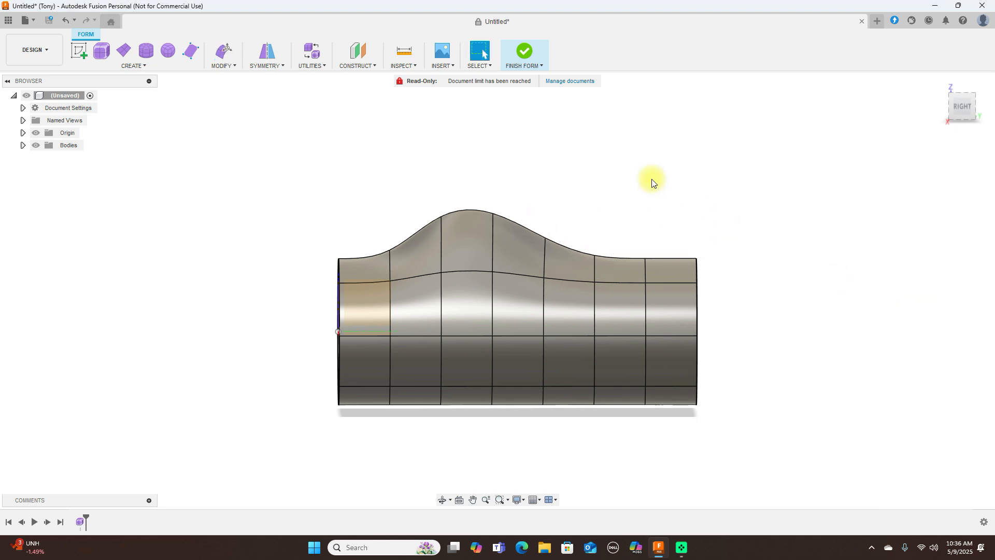
left_click(528, 53)
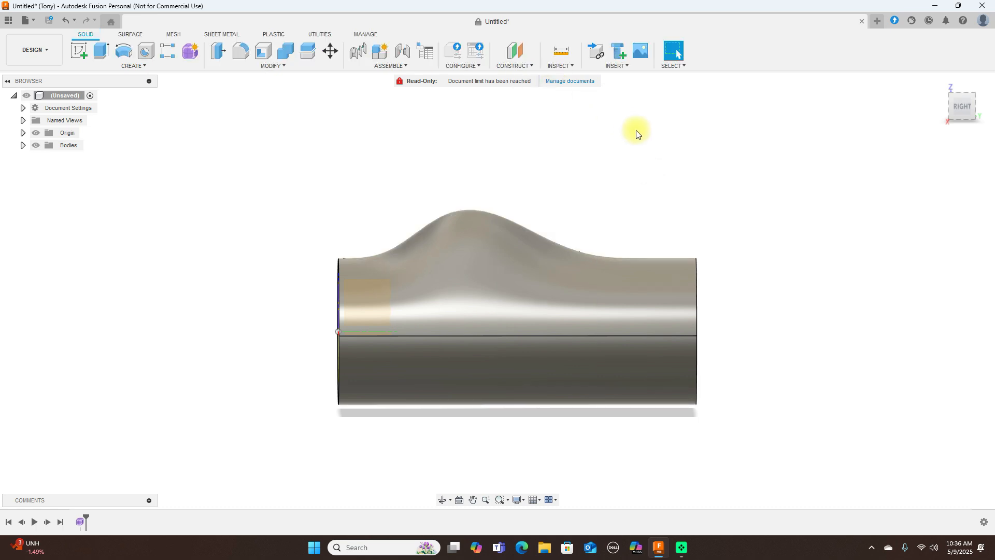
- Patch the open circular end of the body at the origin as a new surface body
mouse_move(951, 106)
left_mouse_down()
mouse_move(791, 110)
mouse_move(947, 106)
left_mouse_up()
left_click(954, 108)
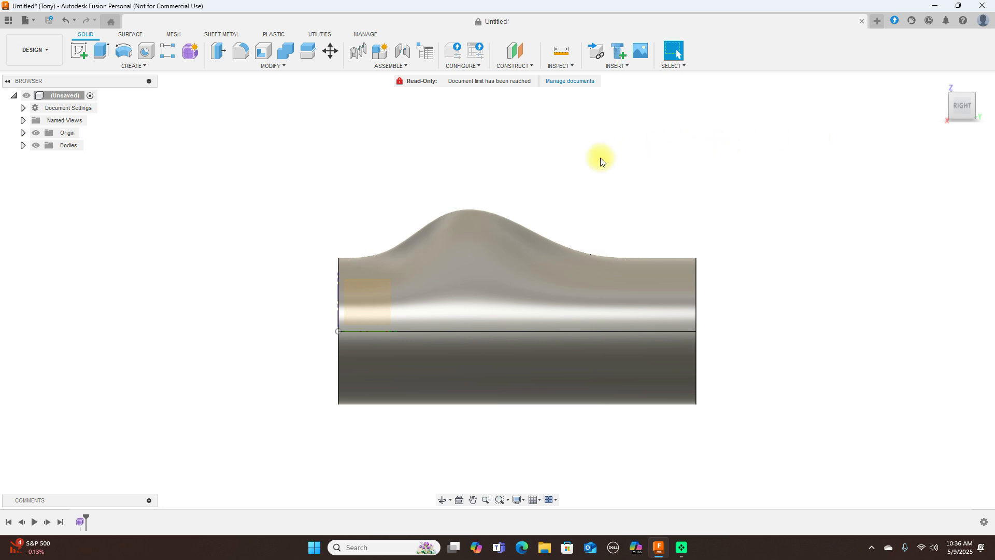
left_click(134, 36)
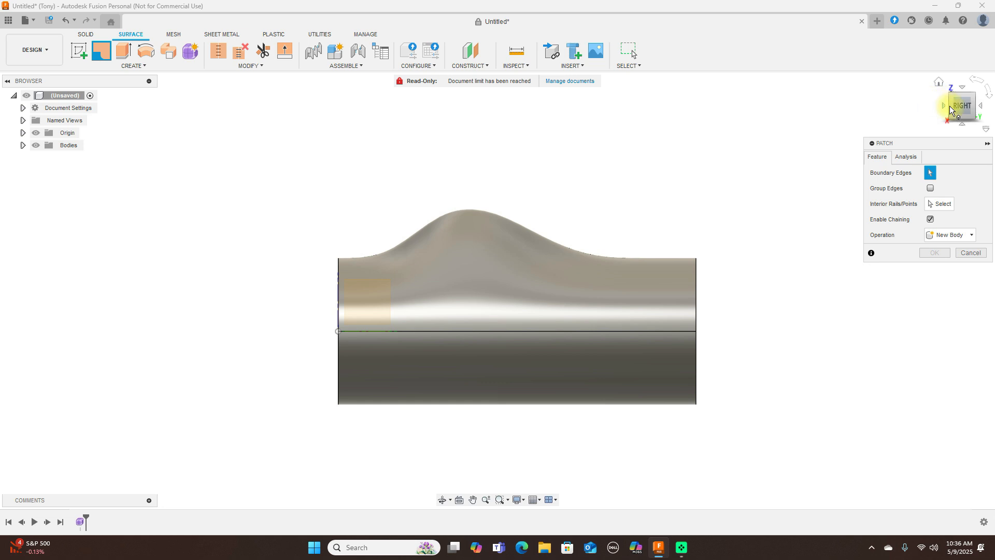
left_click_drag(953, 109, 959, 105)
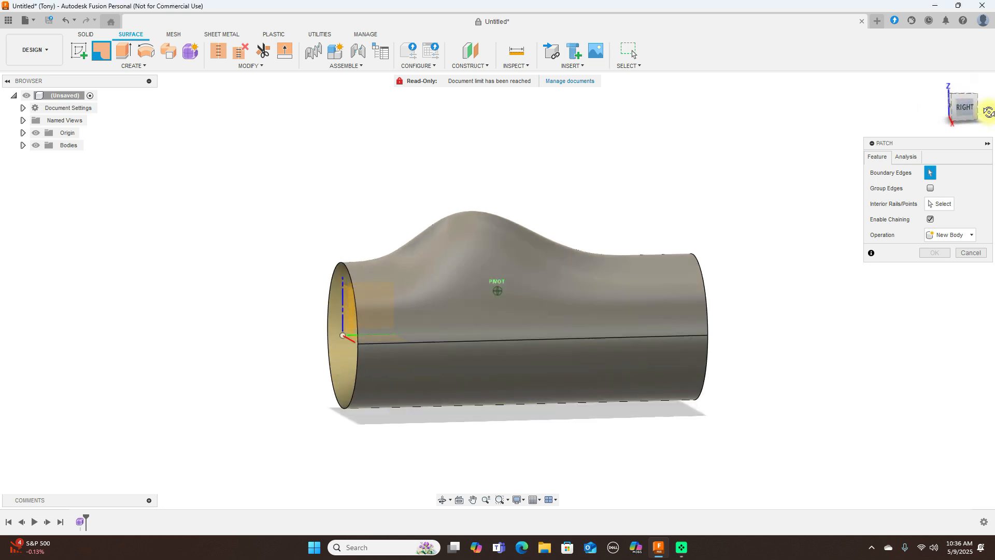
left_click(362, 371)
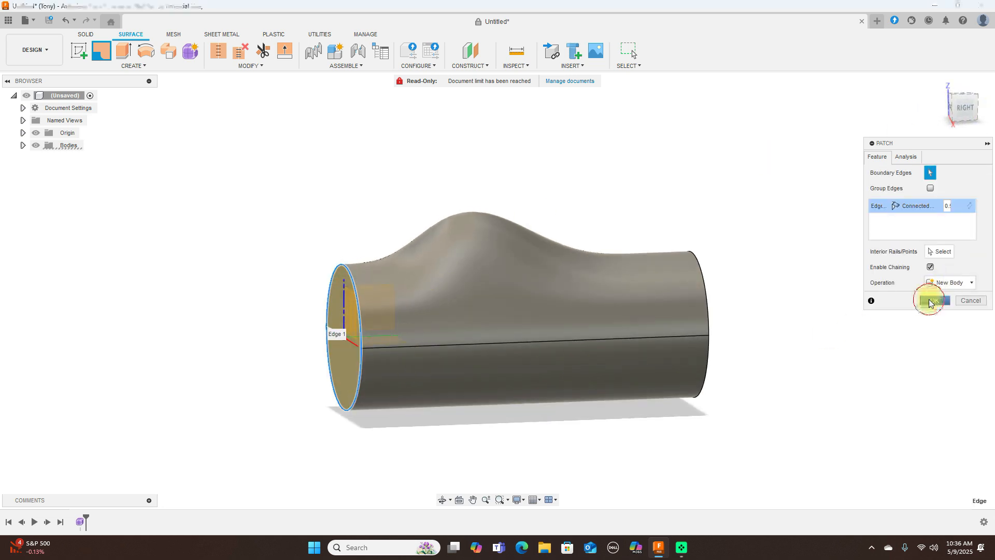
left_click(931, 302)
- Repeat the Patch command to close the circular opening at the far end as a new body
right_click(819, 224)
left_click(822, 194)
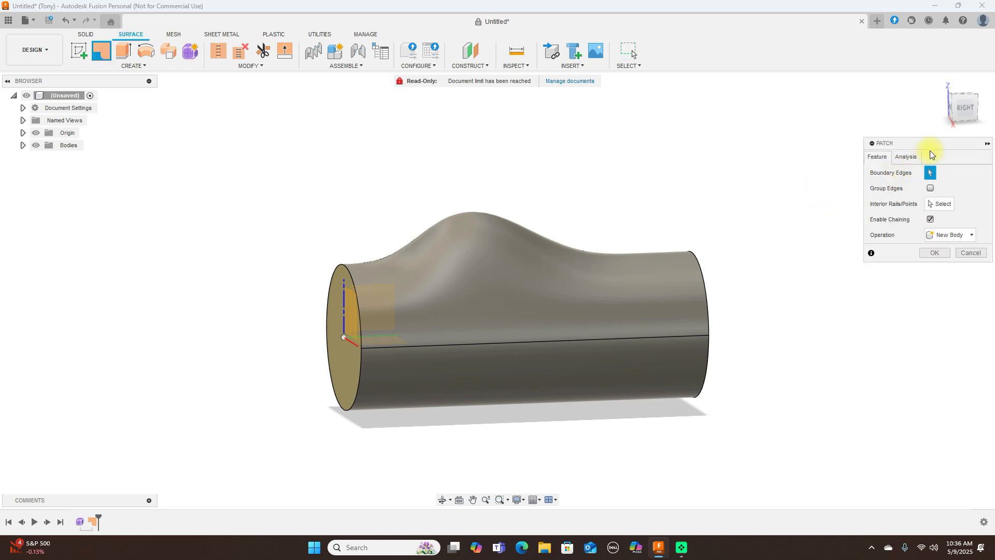
left_click_drag(978, 100, 910, 111)
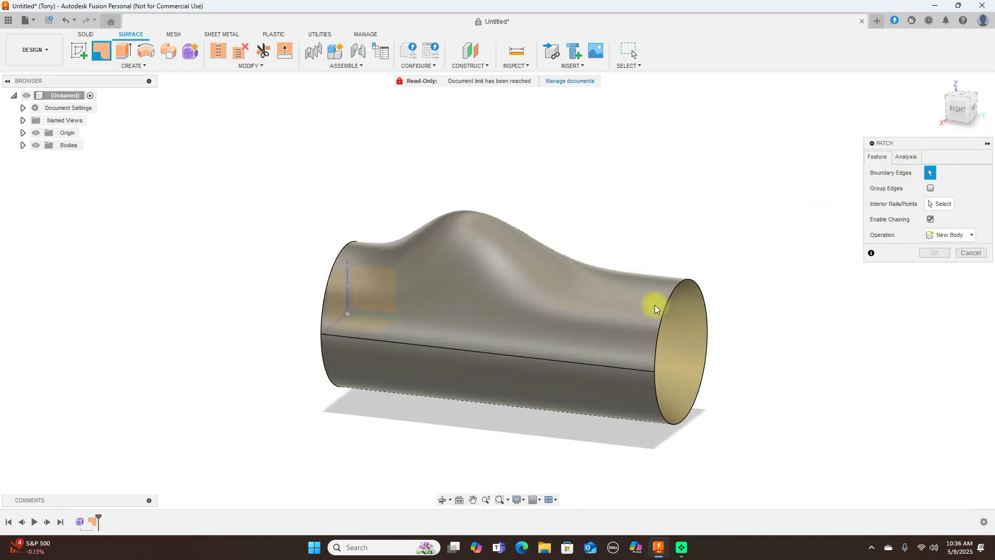
left_click(669, 307)
left_click(935, 302)
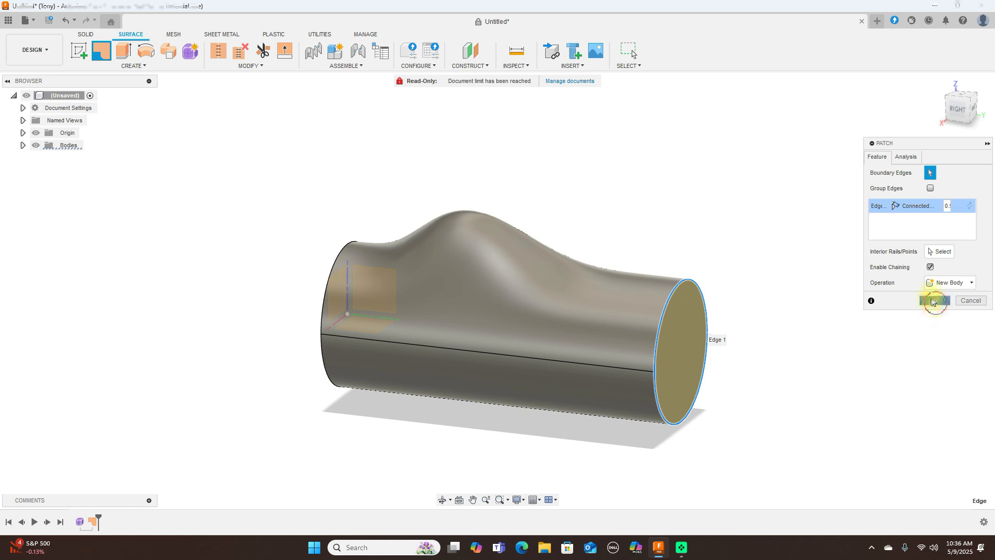
- Stitch the cylinder surface and both end patches together as a new body with a 0.10 mm tolerance
left_click(218, 50)
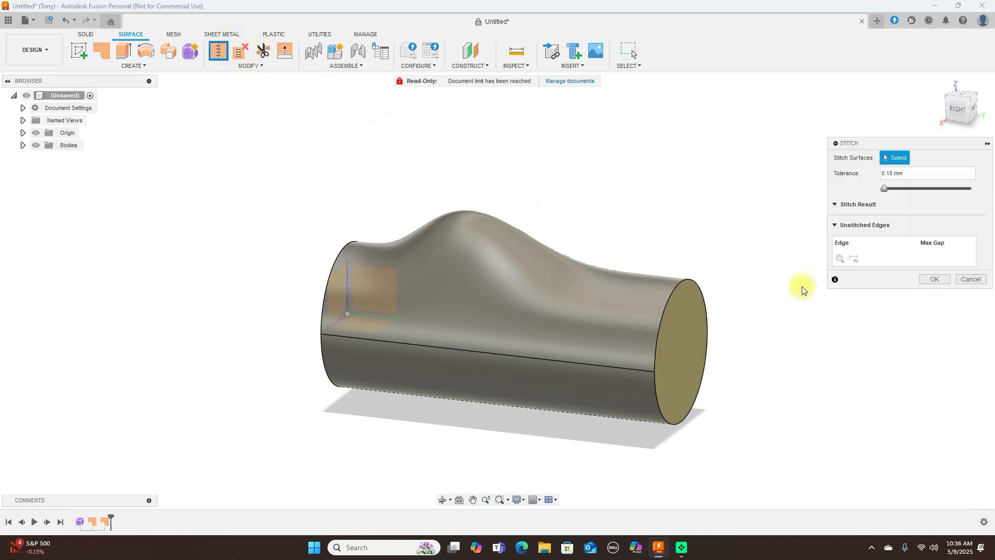
left_click(685, 359)
left_click(557, 308)
left_click_drag(951, 112, 71, 124)
left_click(369, 362)
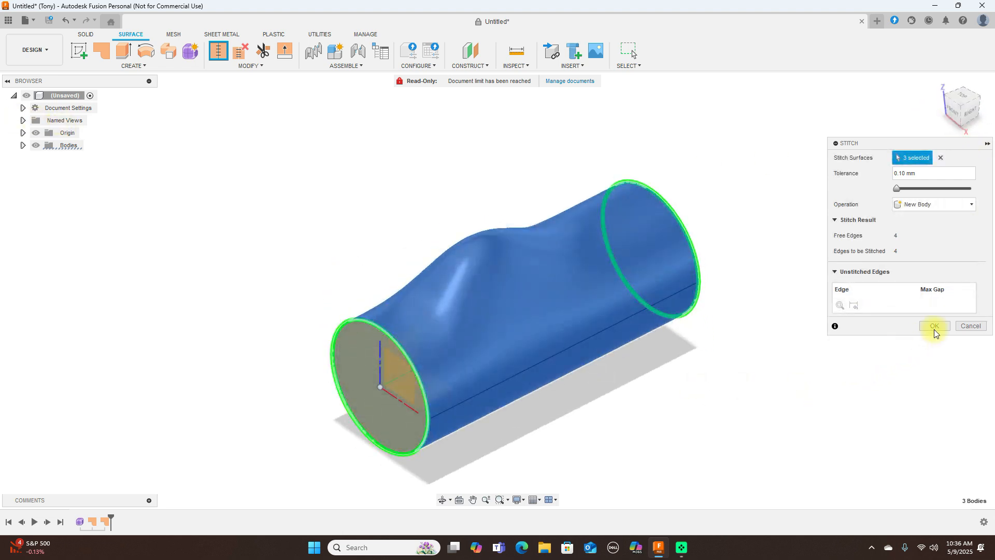
left_click(935, 325)
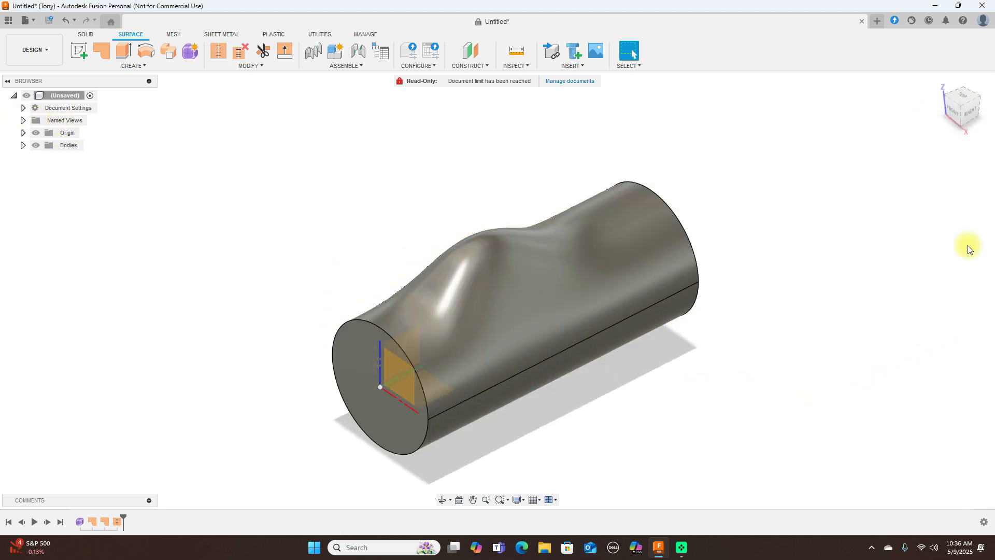
- Sketch an open three-segment line profile on the YZ plane, descending into the bump, running horizontally through it and rising past the far side
left_click(959, 116)
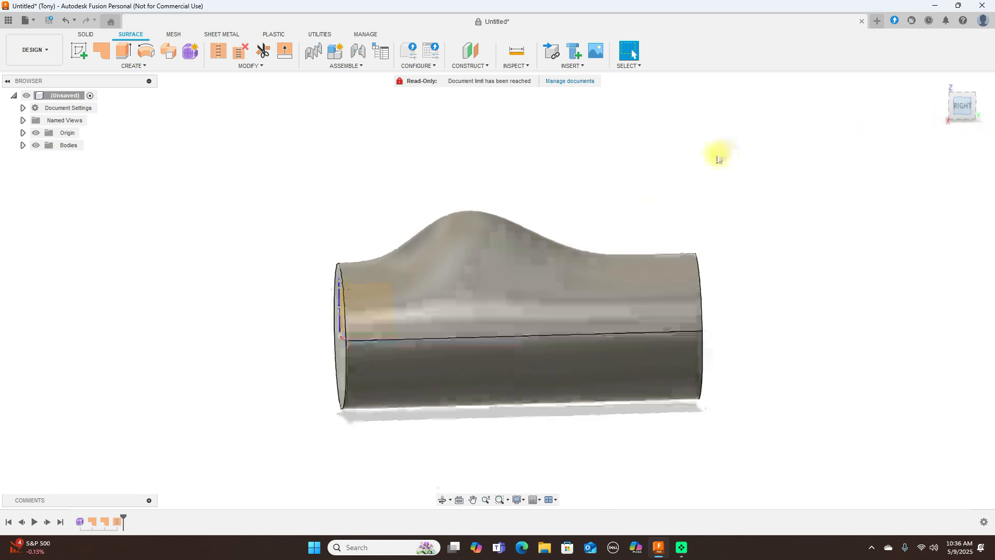
left_click(79, 50)
left_click(378, 162)
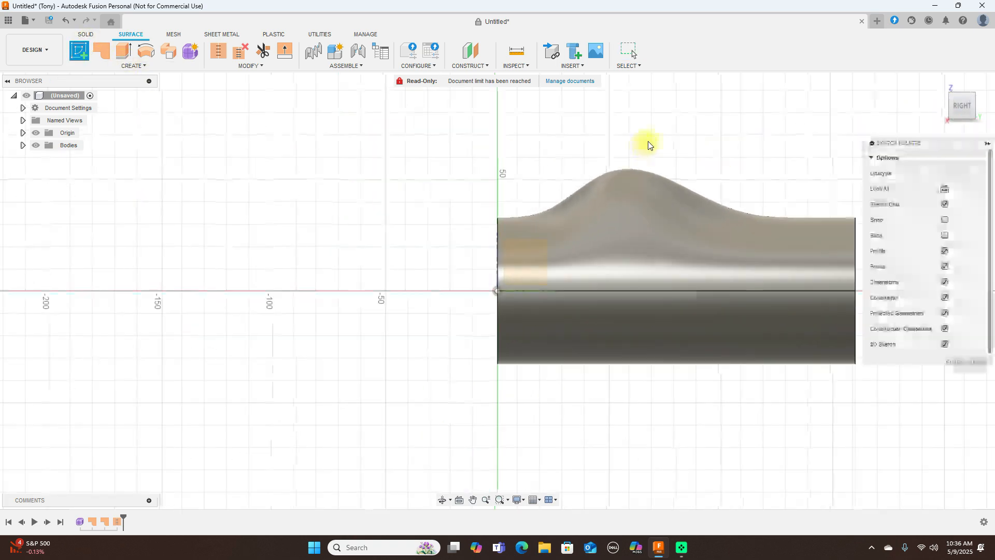
key("l")
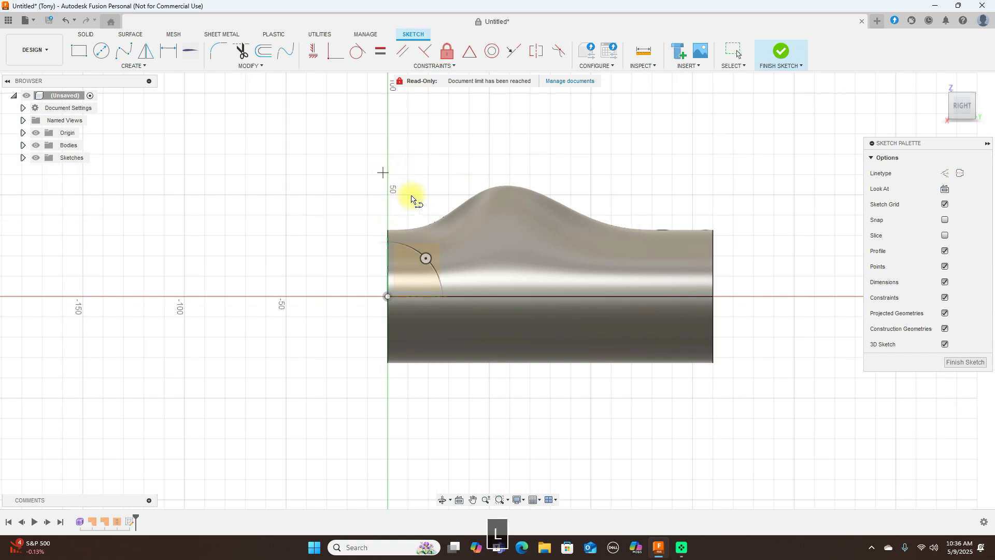
left_click(417, 207)
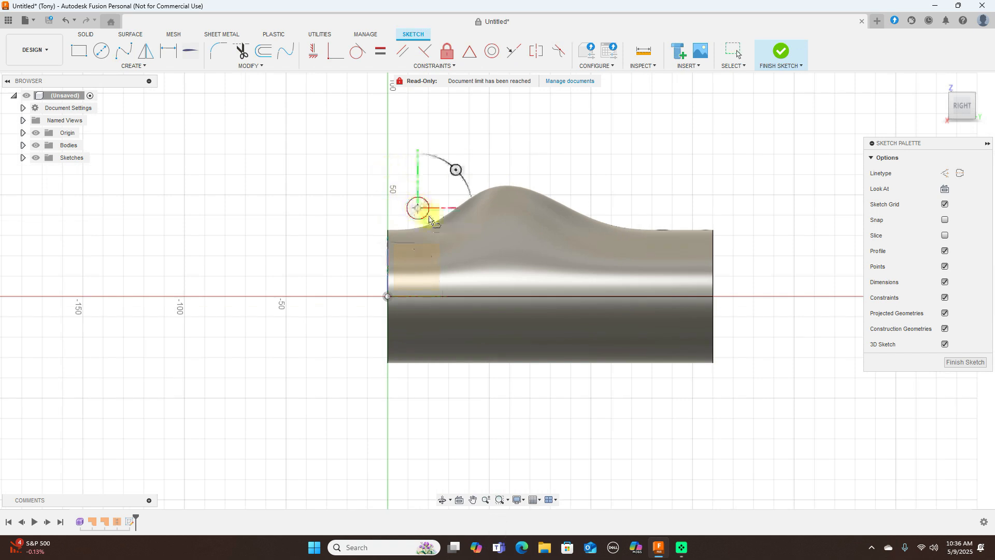
left_click(459, 252)
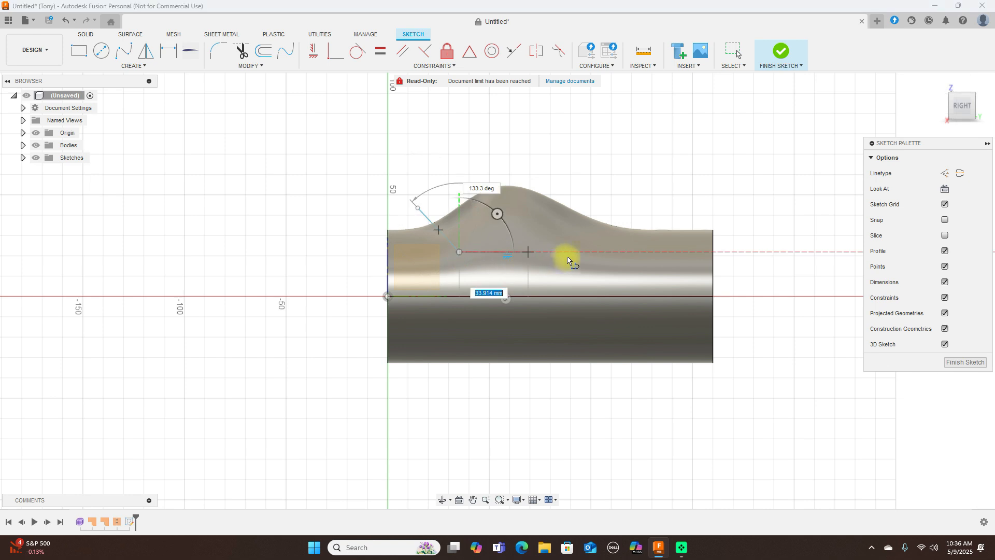
left_click(594, 253)
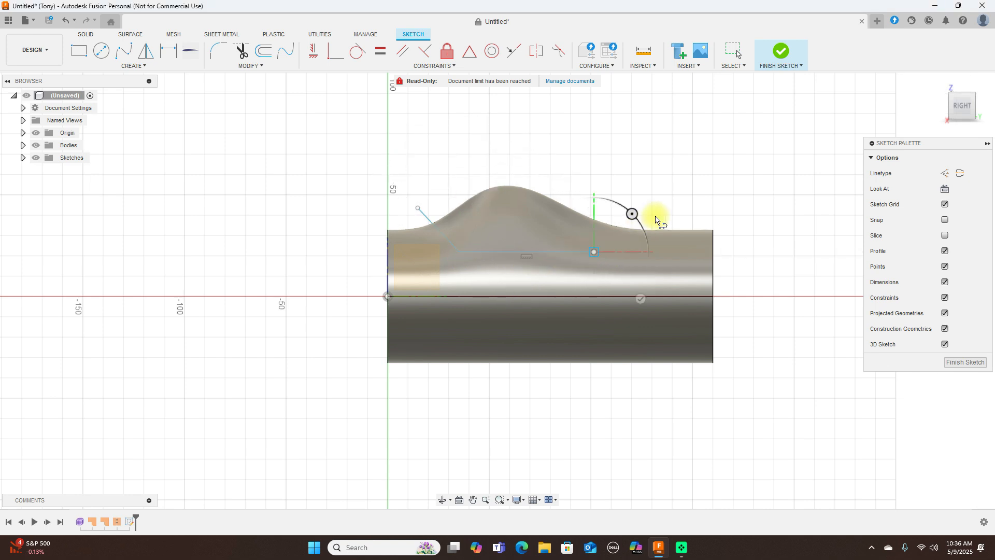
double_click(694, 191)
right_click(695, 187)
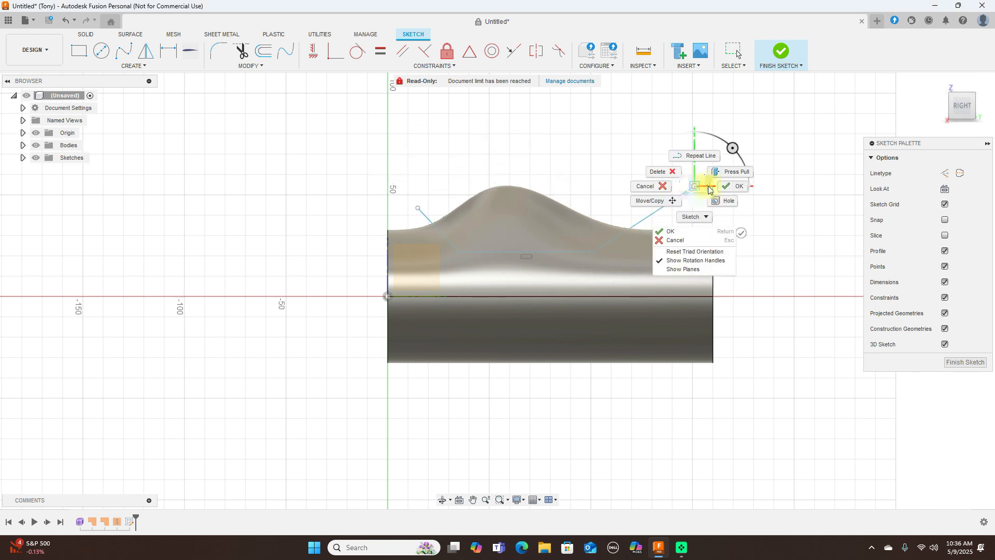
left_click(726, 188)
left_click(781, 52)
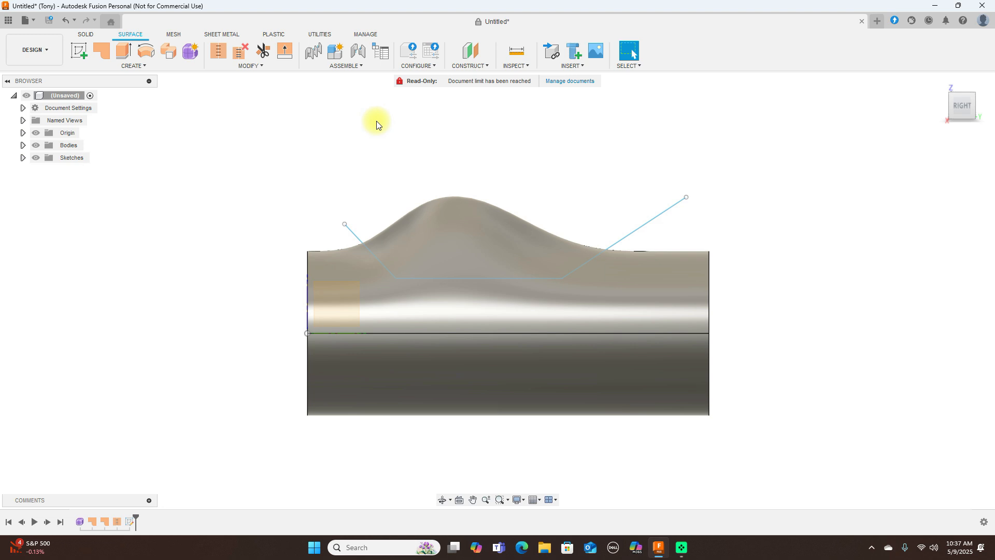
- Start a second sketch on the same YZ plane as the line profile
right_click(275, 120)
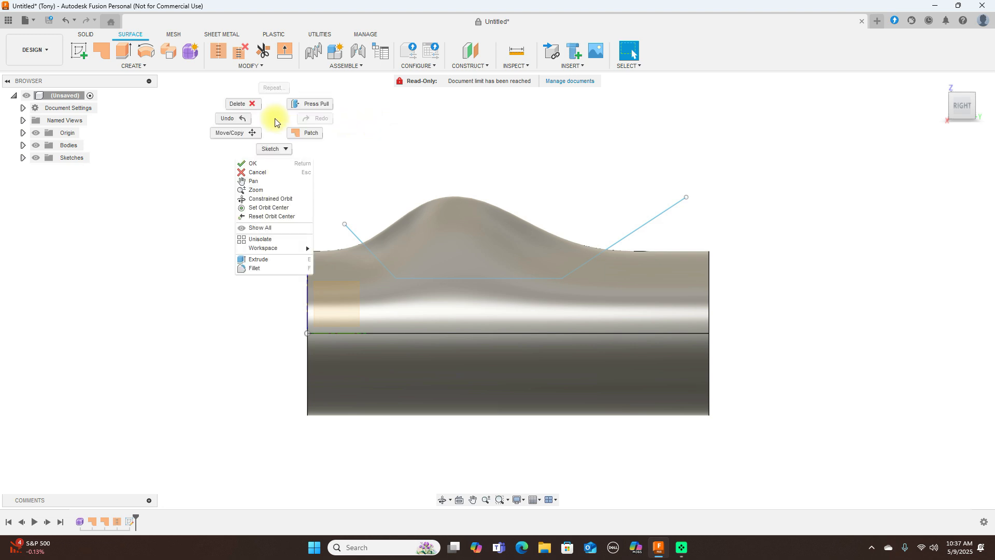
left_click(151, 169)
left_click(80, 54)
left_click(329, 157)
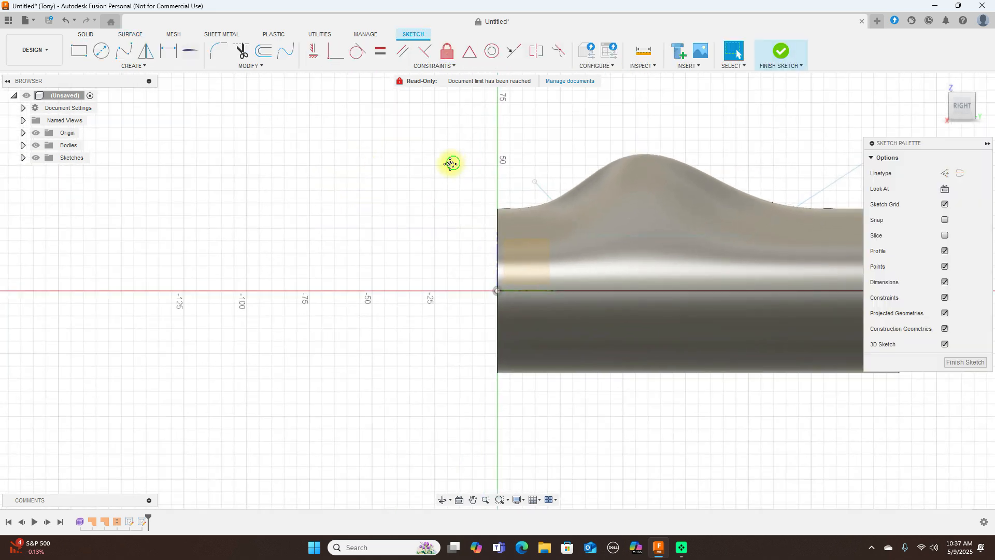
middle_click_drag(453, 165, 335, 207)
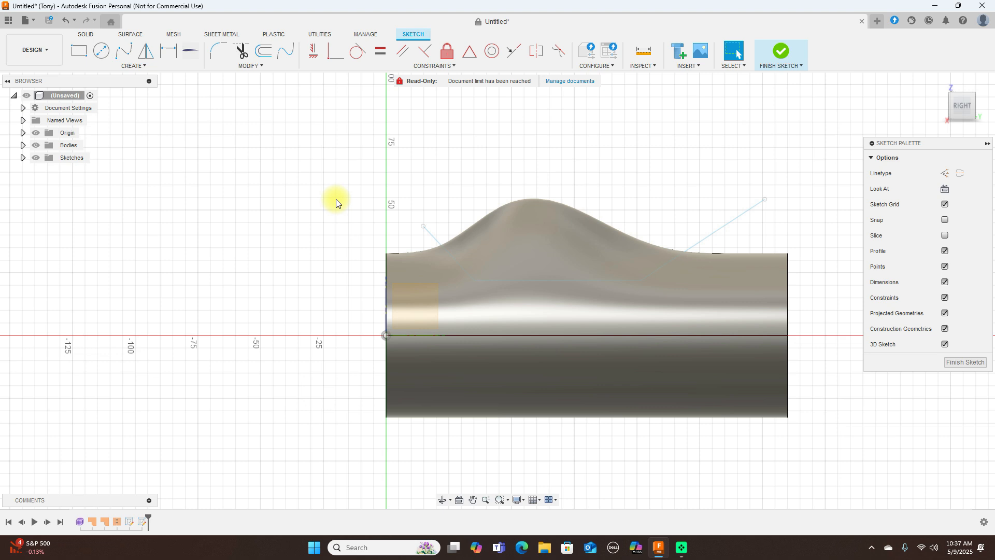
key("l")
scroll(460, 200, "up", 2)
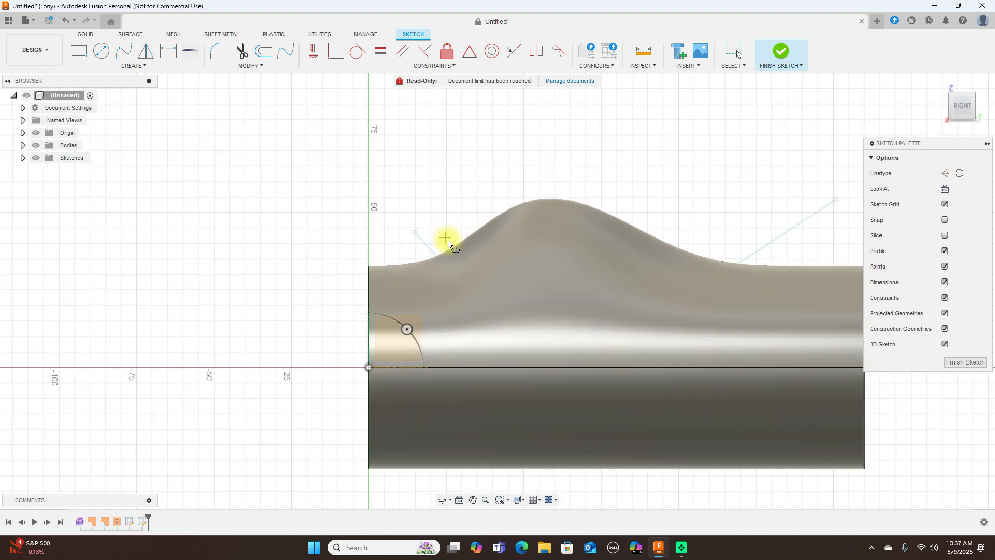
left_click(449, 246)
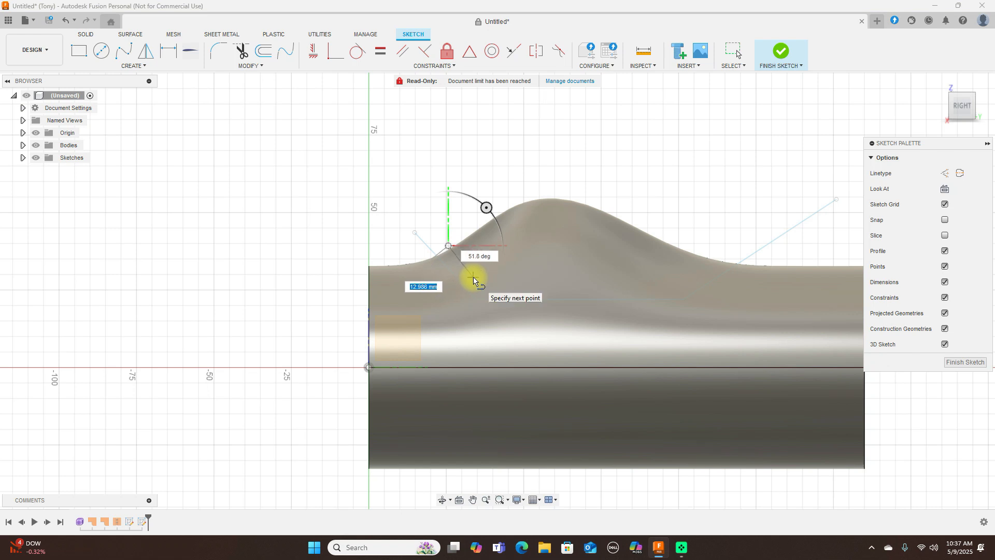
right_click(478, 279)
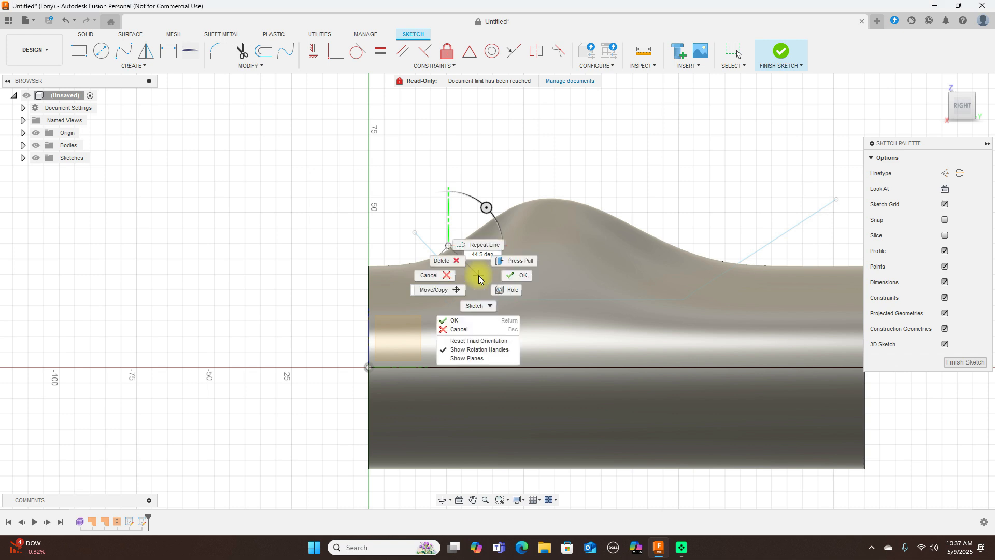
left_click(435, 274)
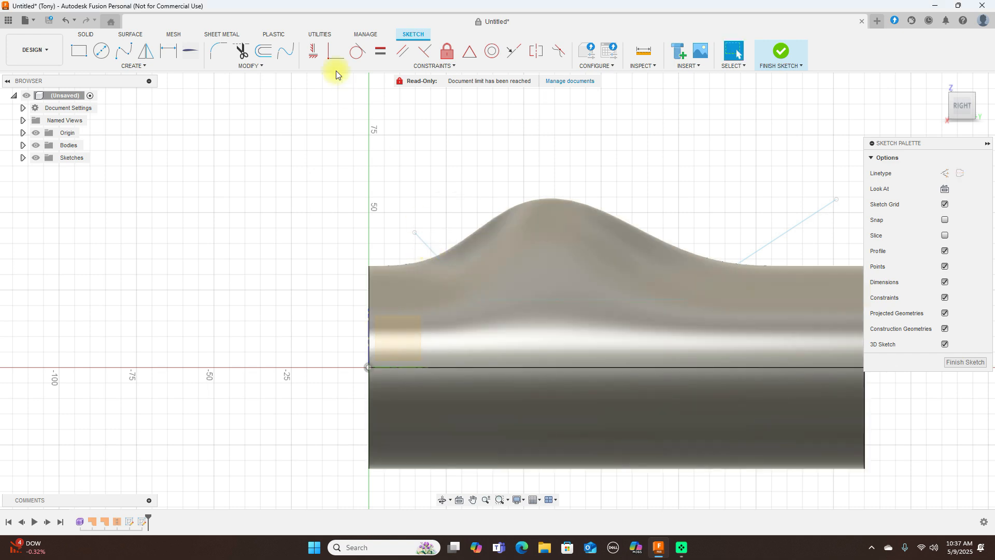
left_click(264, 52)
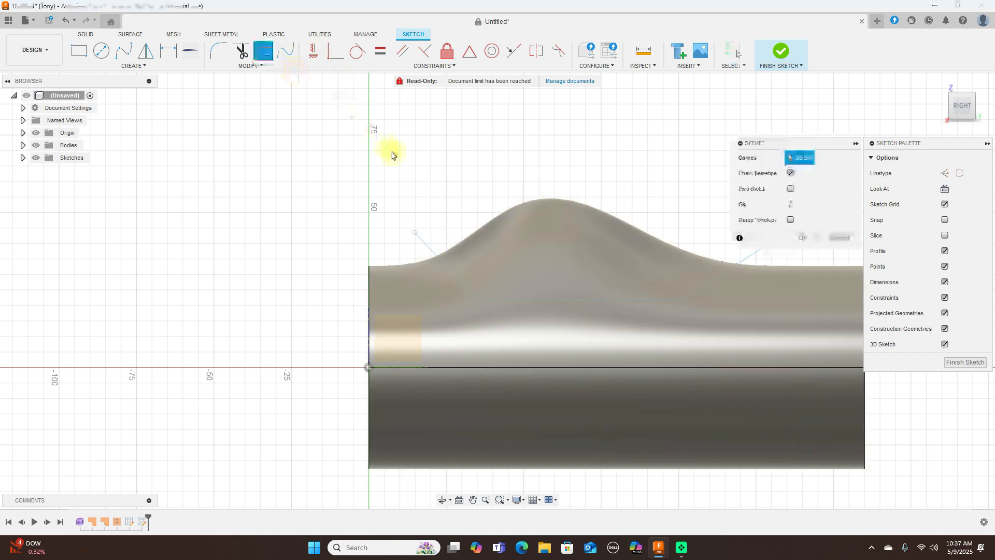
right_click(484, 187)
left_click(622, 158)
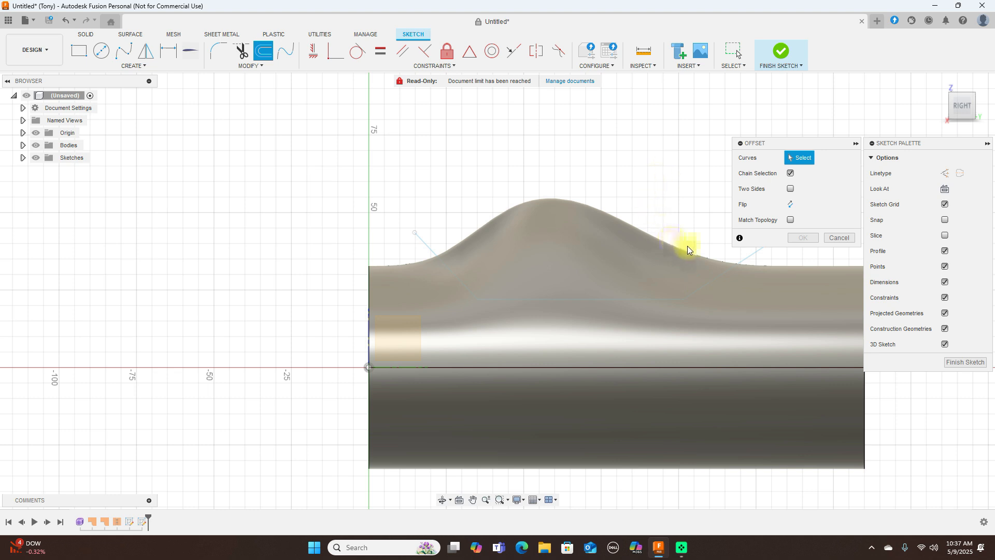
- Hide the bodies and project the three lines of the first profile into the new sketch with the projection link kept on
left_click(36, 146)
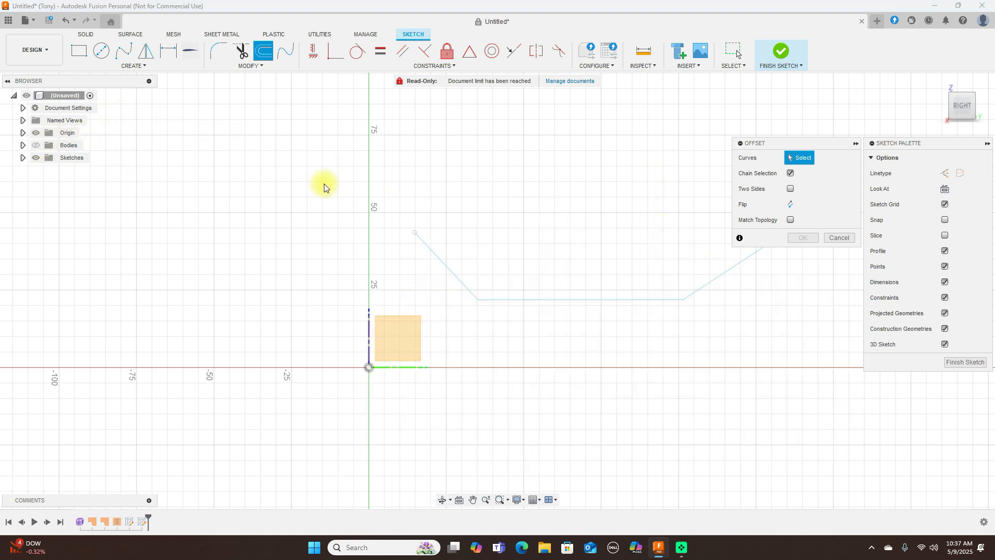
middle_click_drag(535, 187, 409, 194)
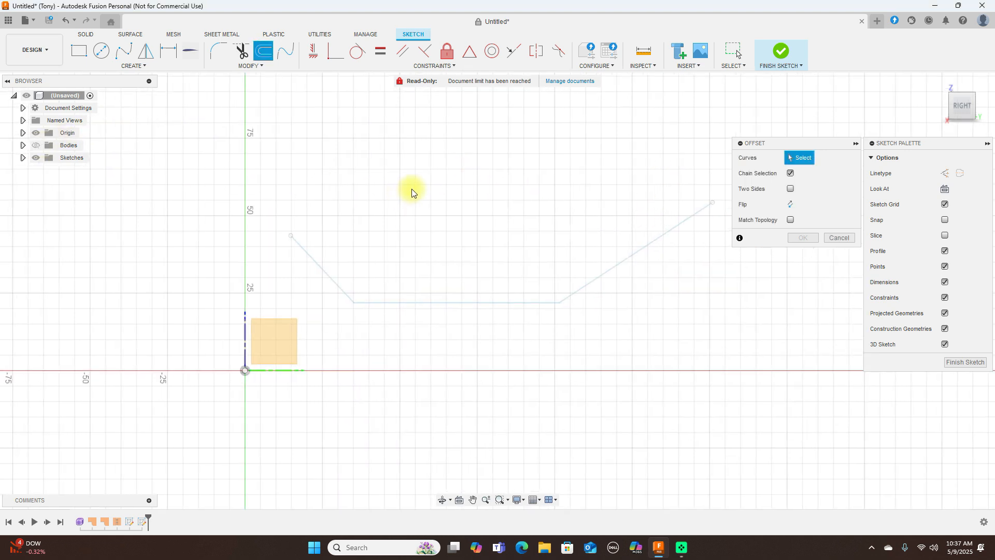
key("p")
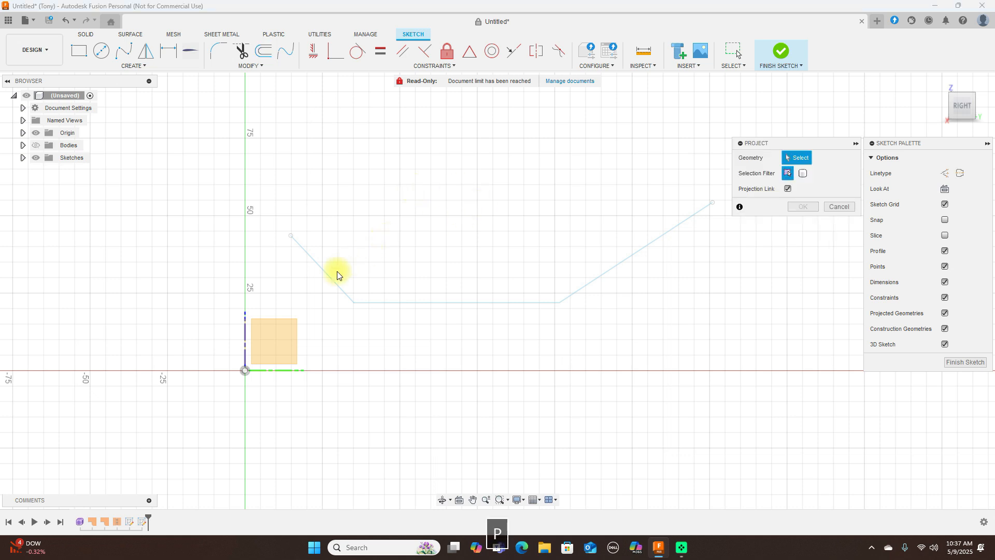
left_click(329, 280)
left_click(399, 302)
left_click(579, 289)
left_click(803, 206)
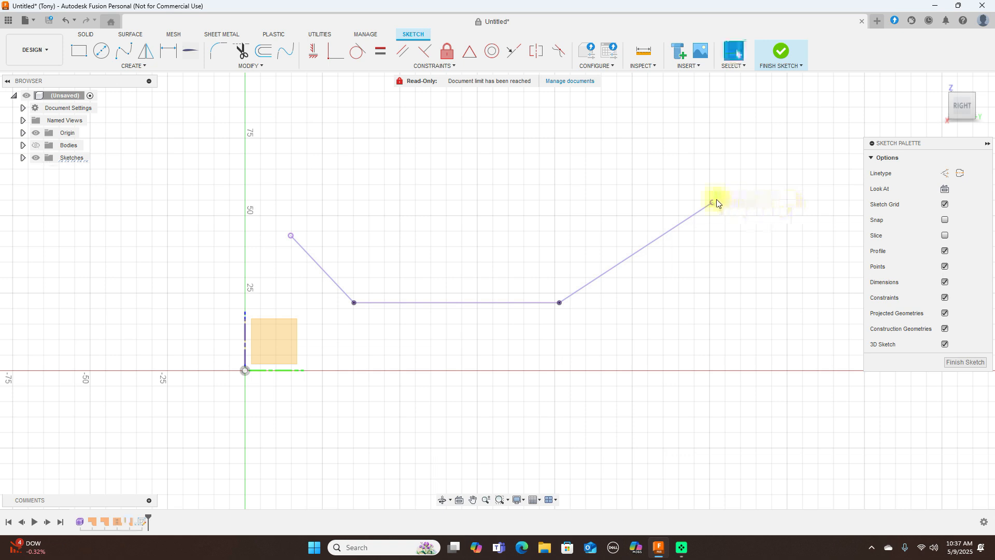
- Show the bodies again and offset the projected line chain upward toward the bump's crest by about 5.28 mm
scroll(714, 201, "down", 2)
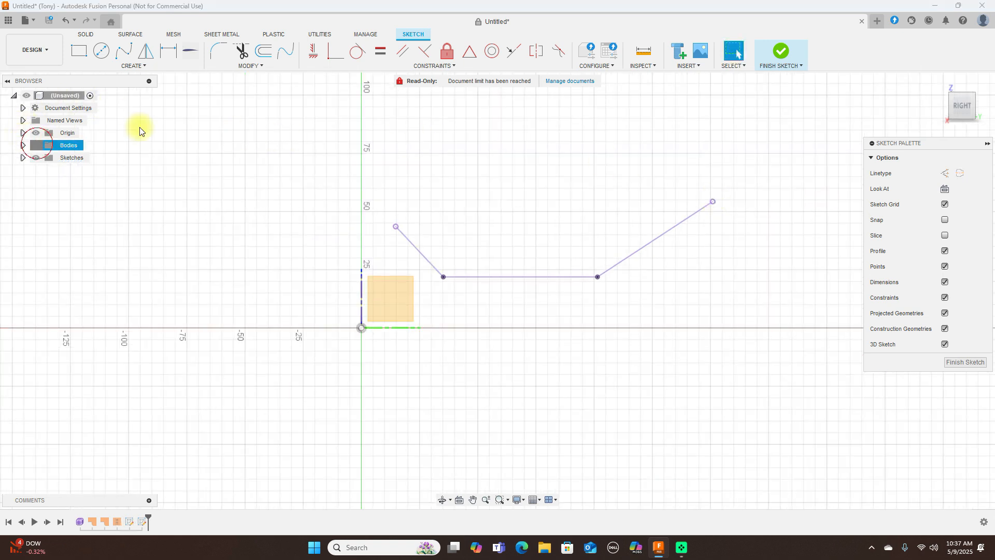
left_click(36, 145)
left_click(264, 50)
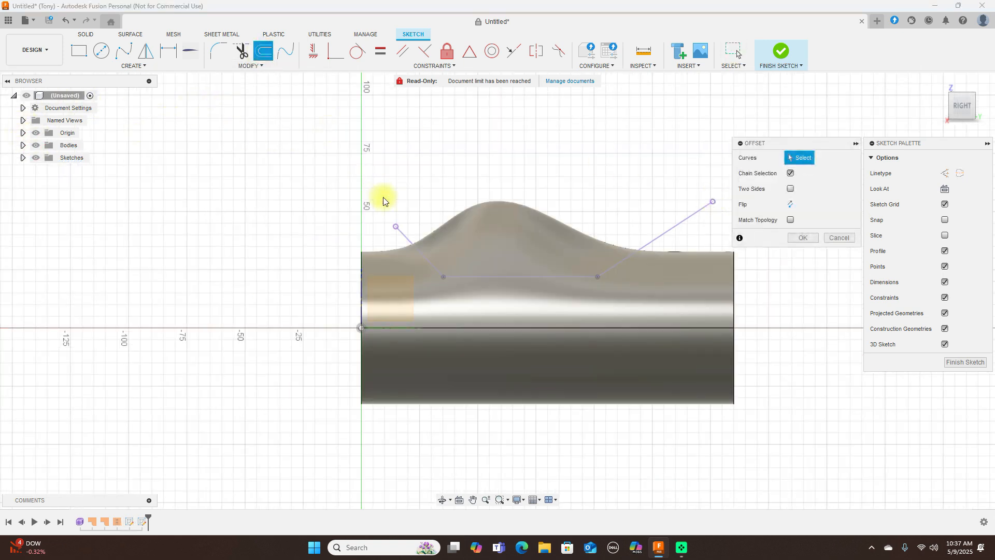
left_click(409, 242)
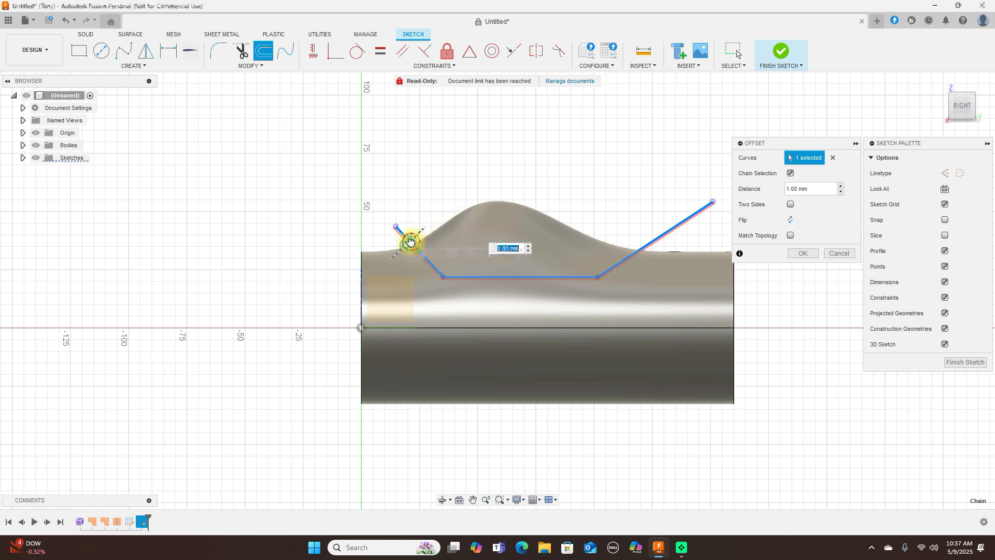
left_click_drag(414, 239, 420, 232)
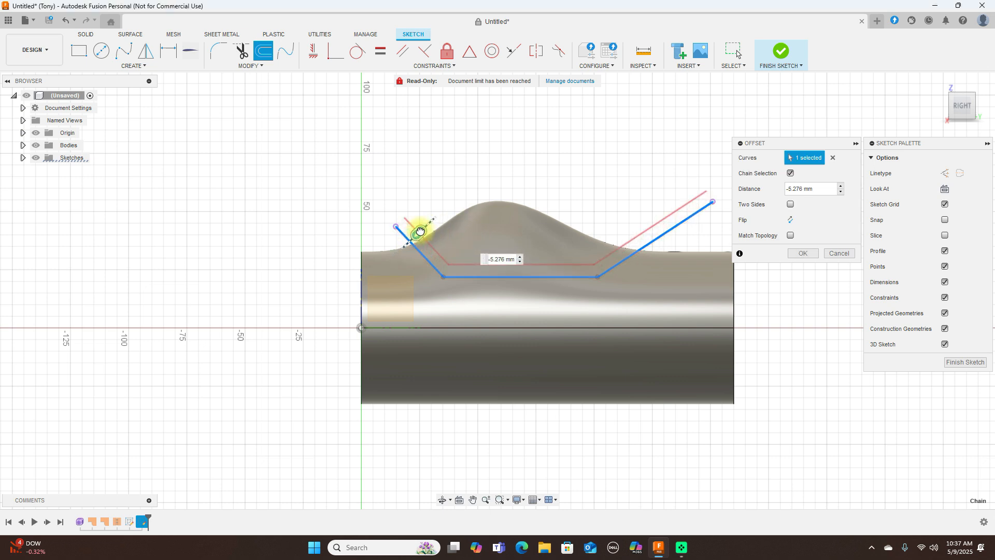
left_click_drag(421, 231, 420, 232)
left_click(800, 253)
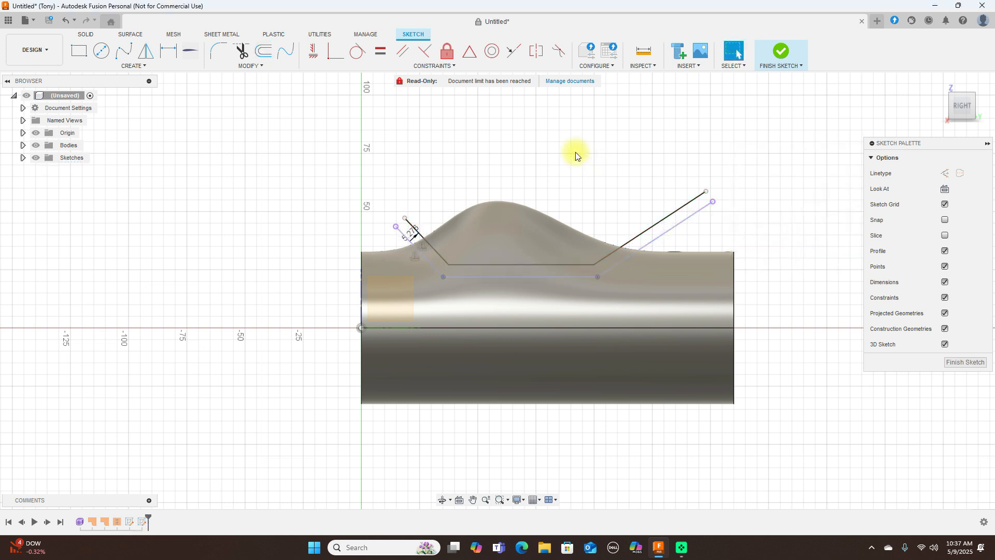
- Draw a vertical line from the offset profile's flat segment, near its origin-side end, up past the bump's surface
key("l")
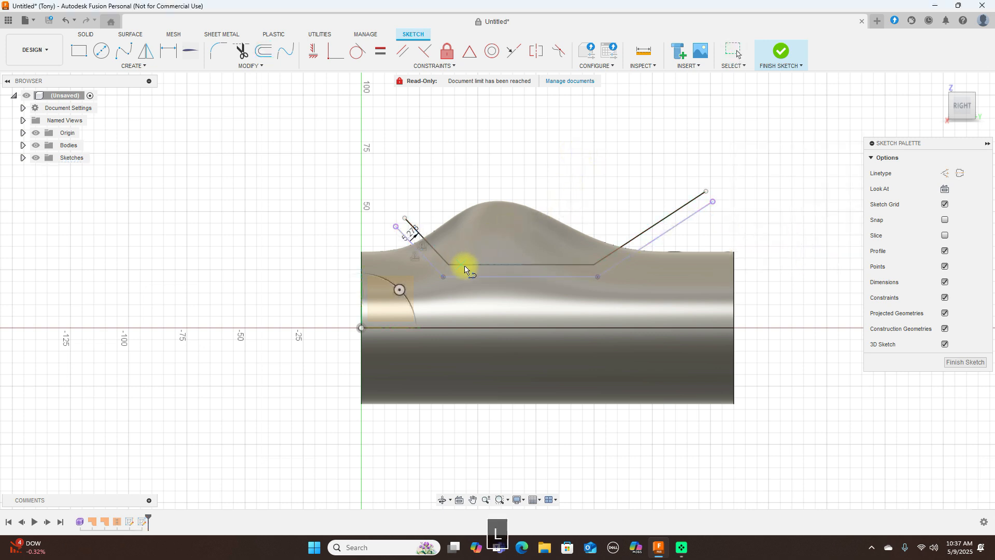
left_click(465, 265)
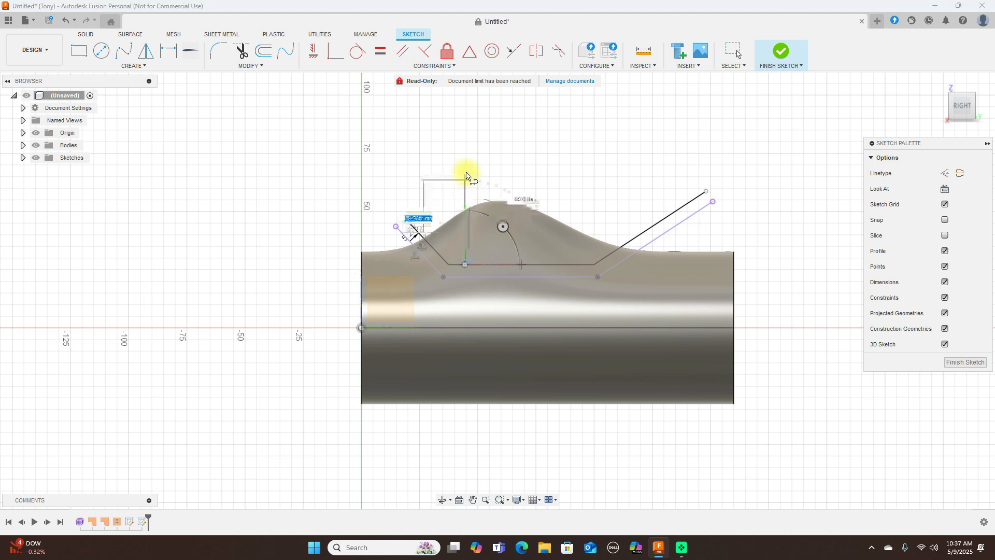
left_click(466, 172)
right_click(466, 173)
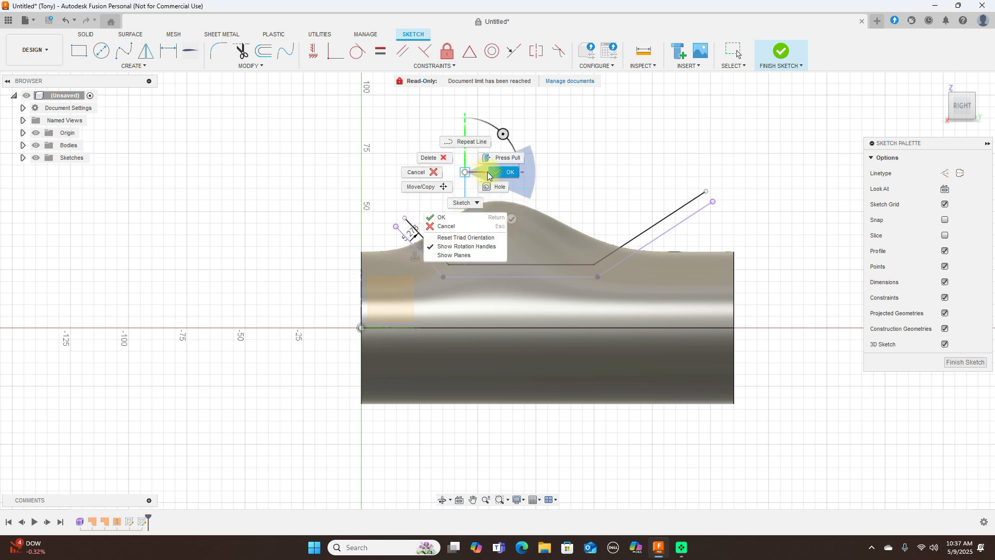
left_click(498, 161)
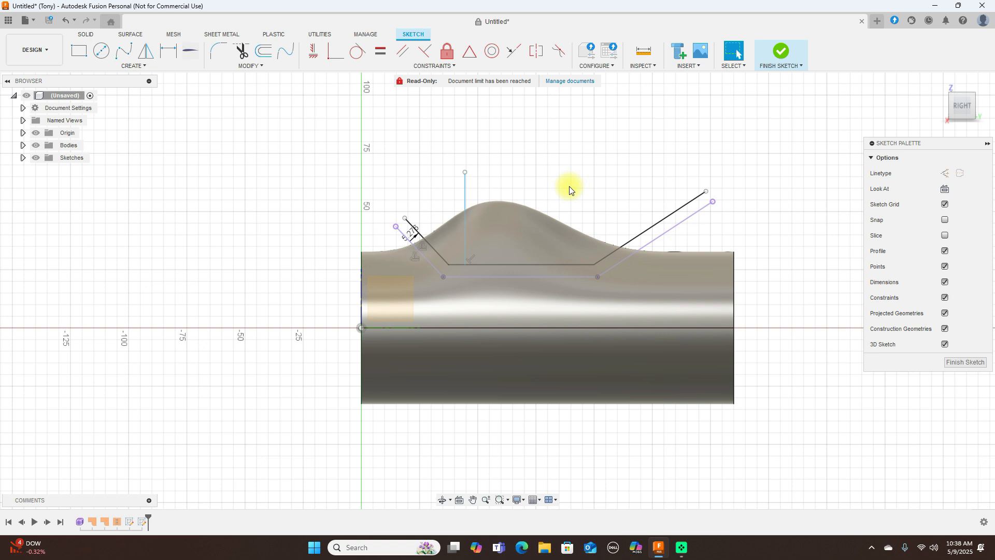
- Draw a second vertical line about 38.9 mm long from the flat segment, close beside the first on the side away from the origin
key("l")
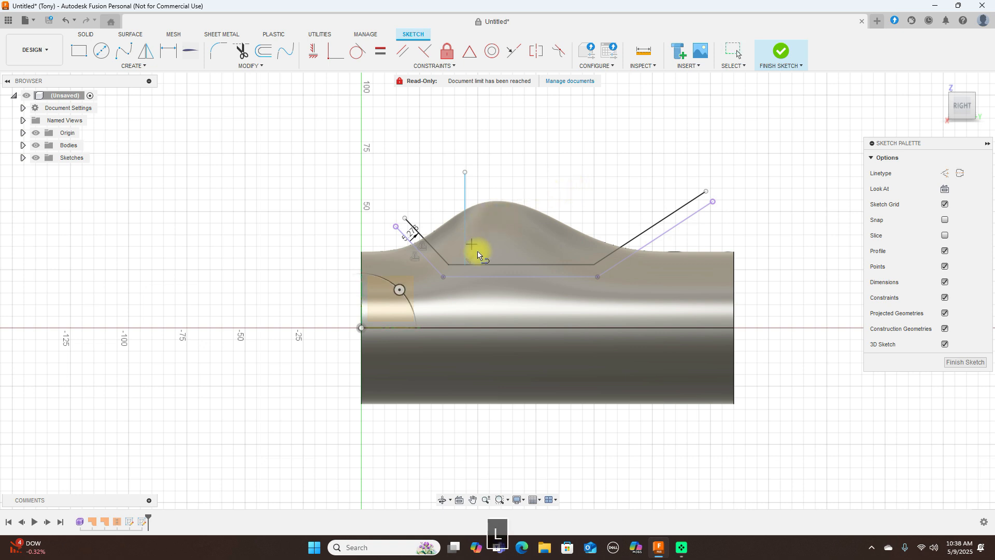
left_click(479, 265)
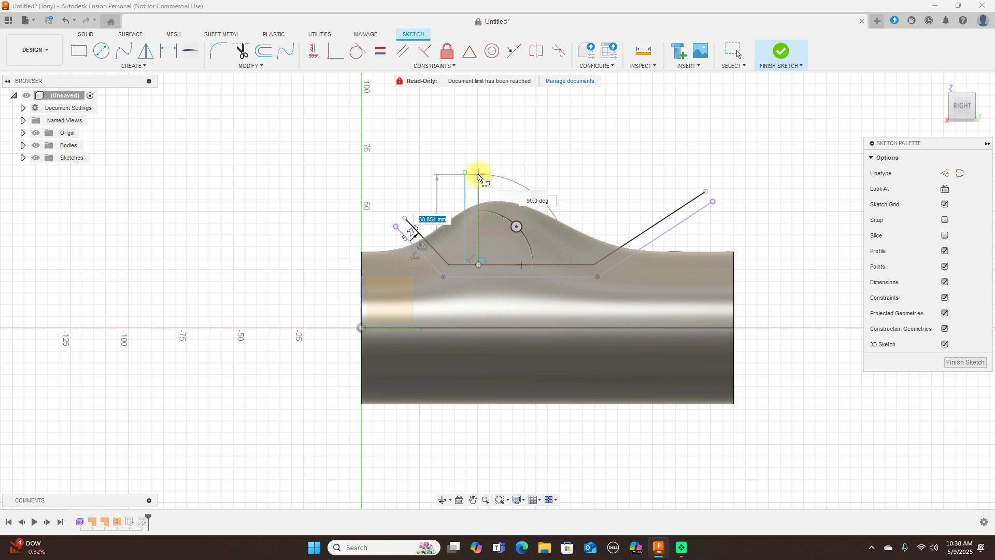
left_click(479, 177)
right_click(478, 177)
left_click(521, 174)
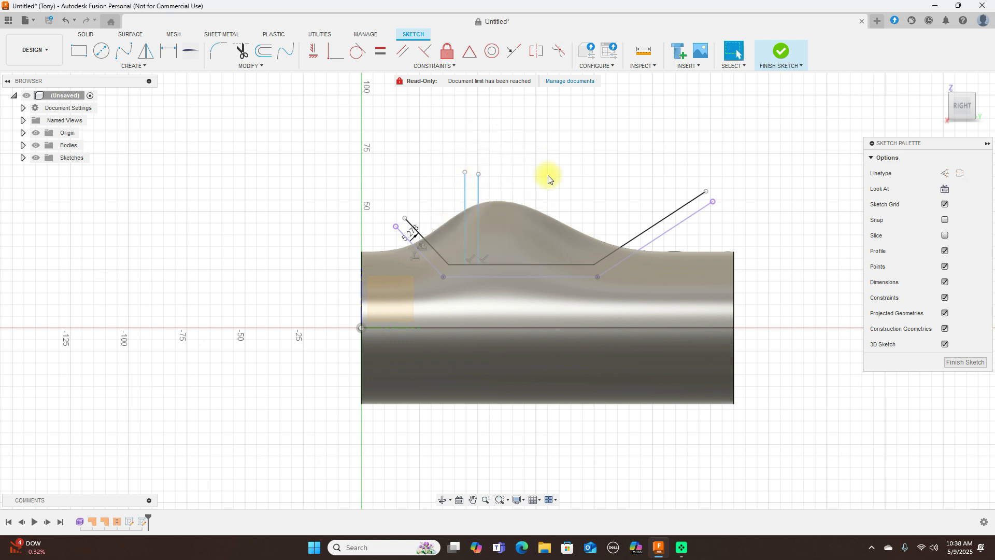
- Draw a third vertical line from the offset profile's flat segment, near the end away from the origin, up past the bump's surface
right_click(562, 177)
left_click(565, 145)
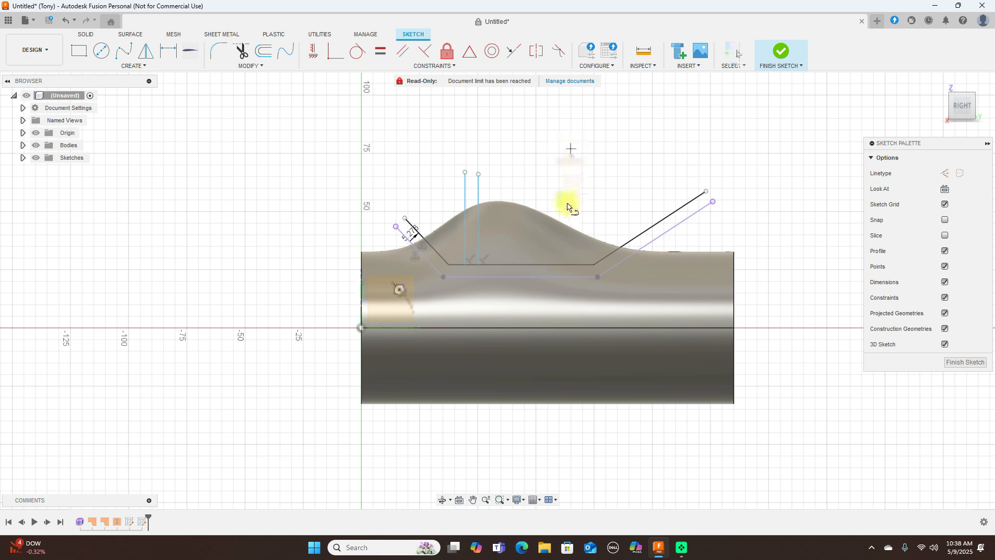
left_click(571, 265)
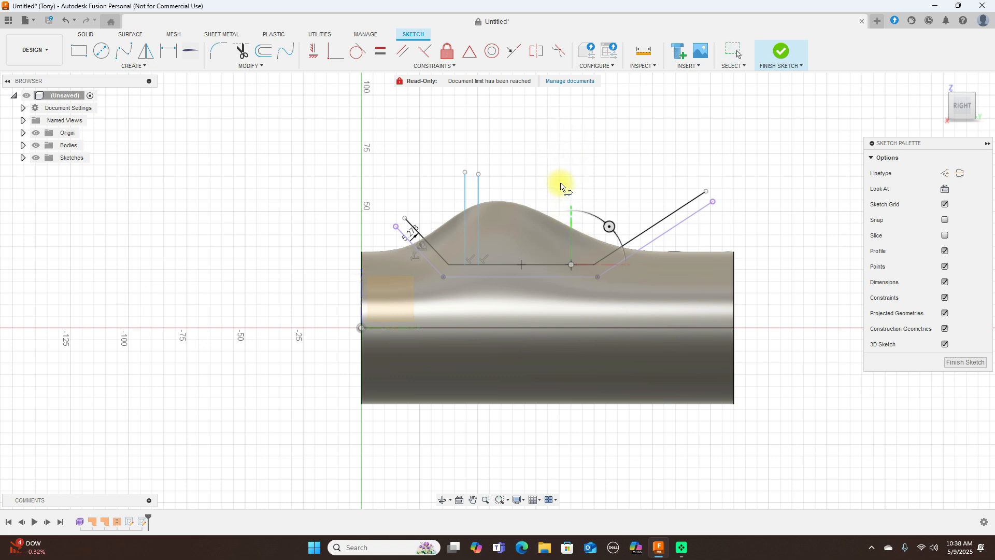
left_click(571, 164)
right_click(571, 164)
left_click(591, 164)
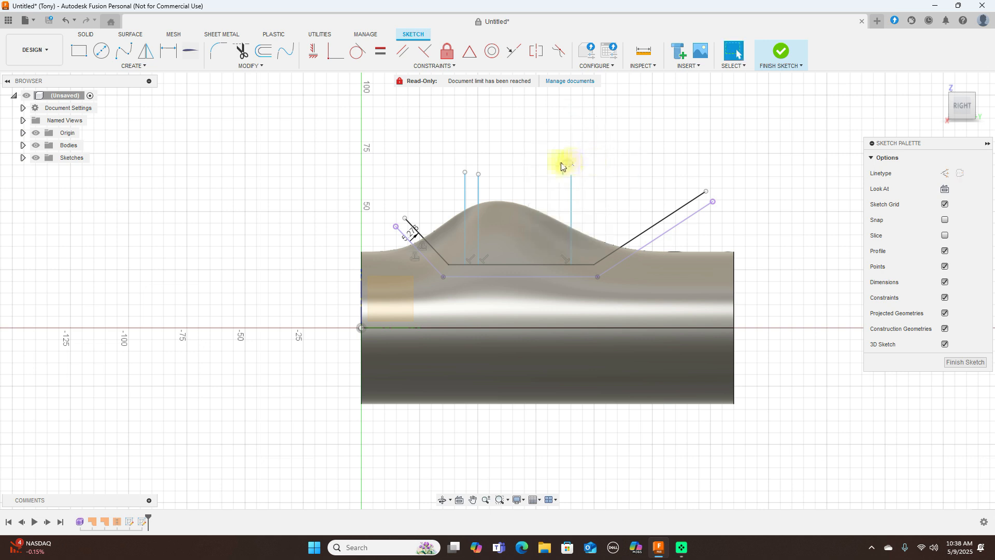
- Draw a fourth vertical line from the flat segment, close beside the third on its origin side, and finish the sketch
right_click(542, 162)
left_click(543, 132)
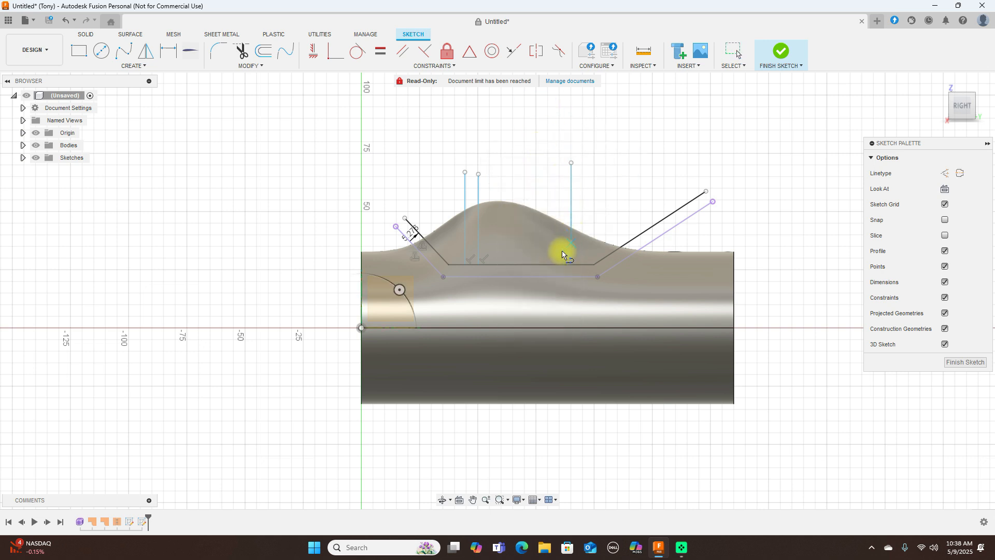
left_click(555, 265)
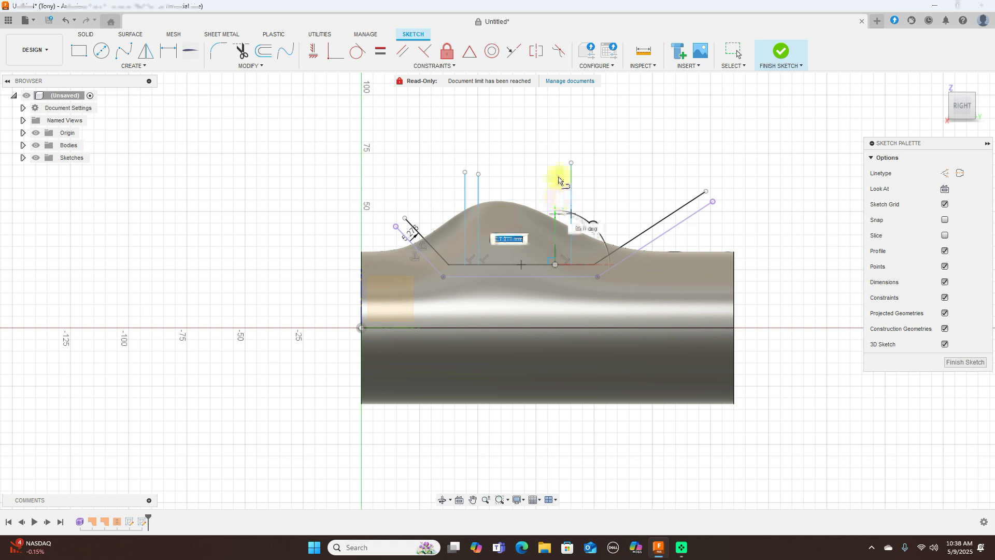
left_click(555, 167)
right_click(555, 167)
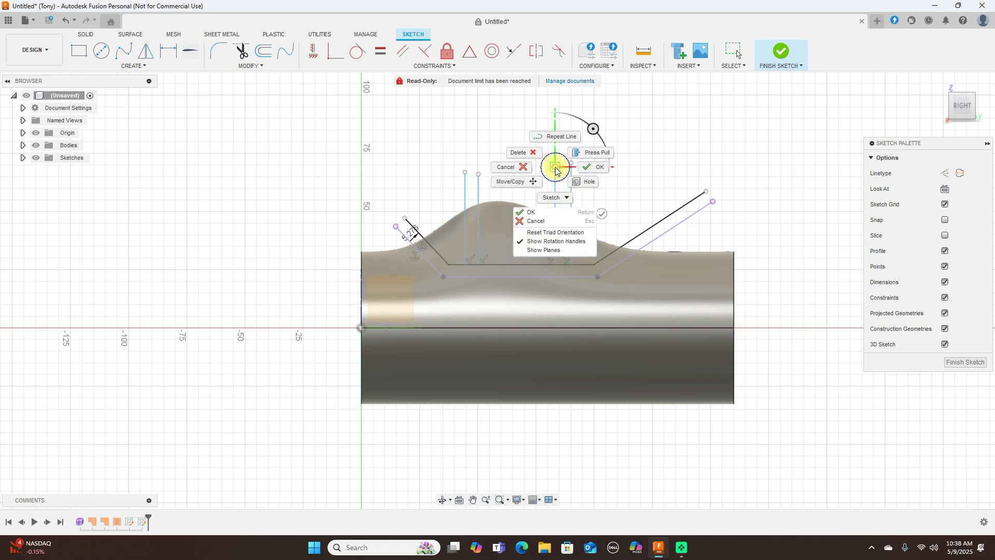
left_click(589, 162)
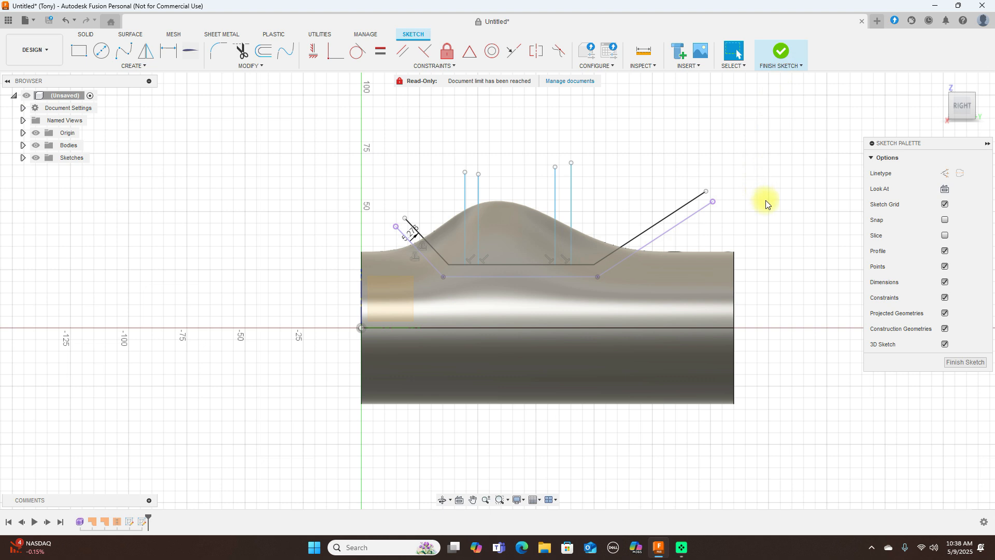
left_click(781, 52)
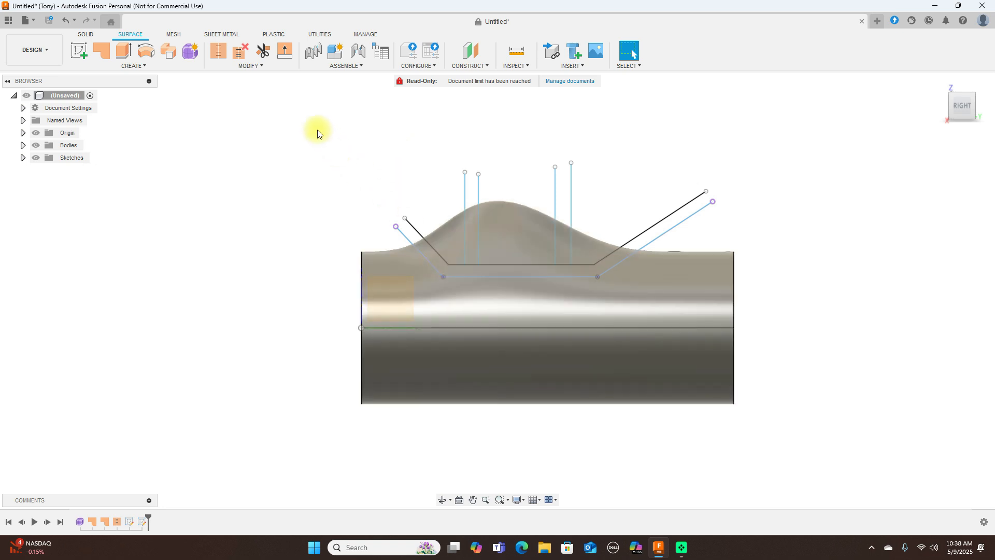
- Split the bulged cylinder body along the first, lower line profile and hide the resulting main cylinder body
left_click(89, 38)
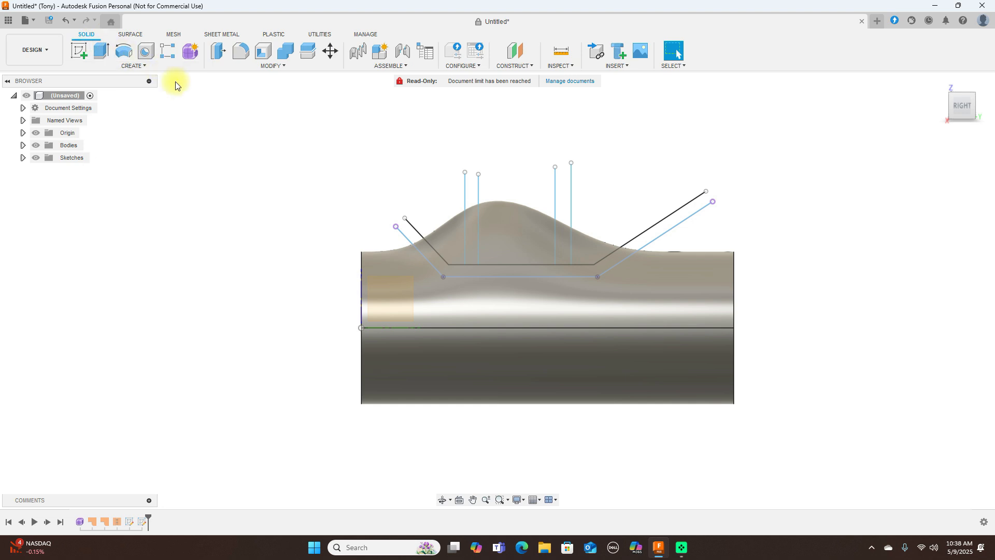
left_click(307, 53)
left_click(527, 340)
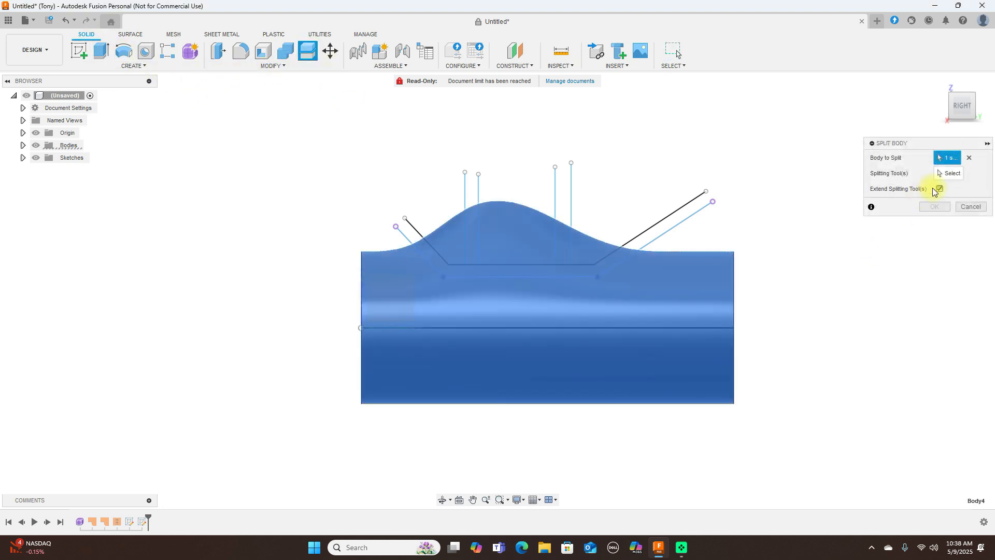
left_click(947, 175)
left_click(687, 224)
left_click(944, 212)
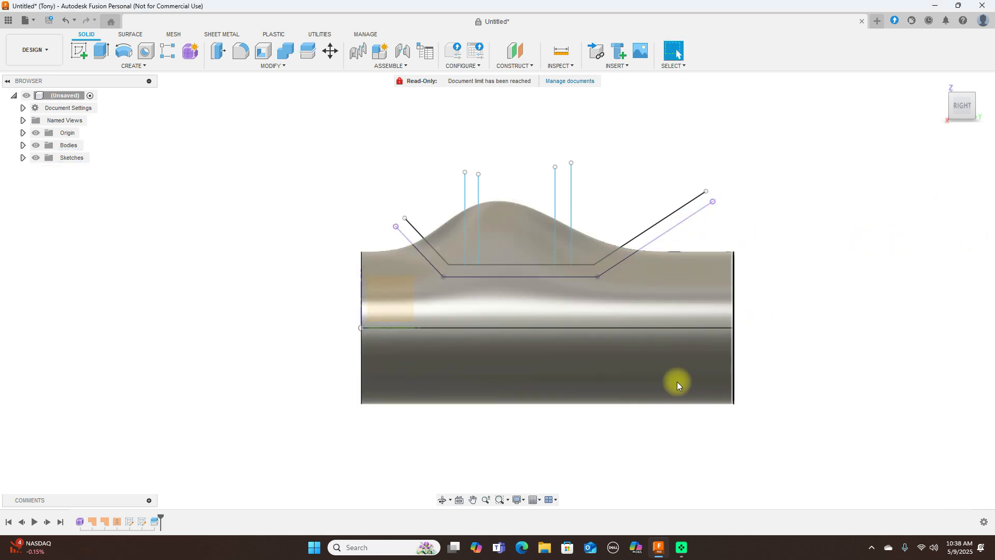
left_click(23, 145)
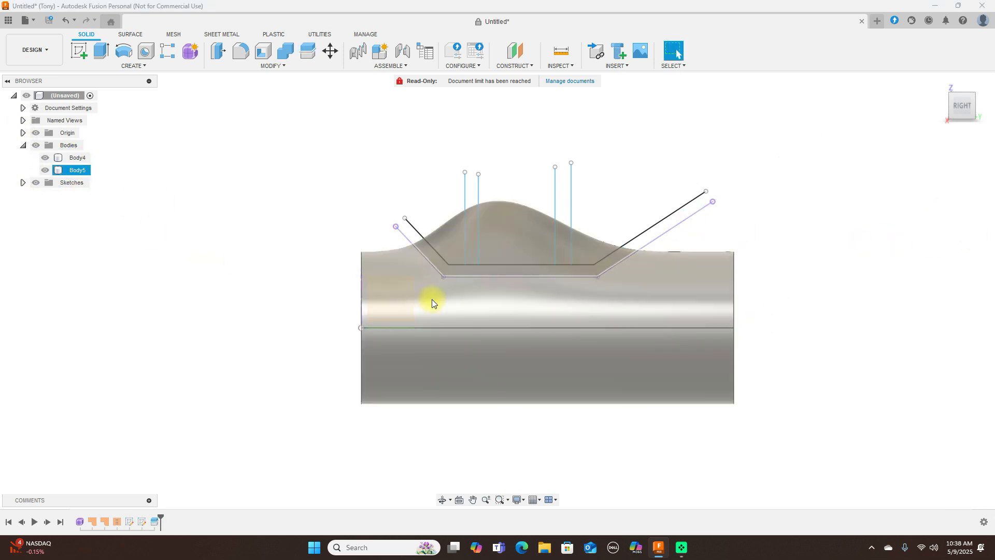
left_click(44, 170)
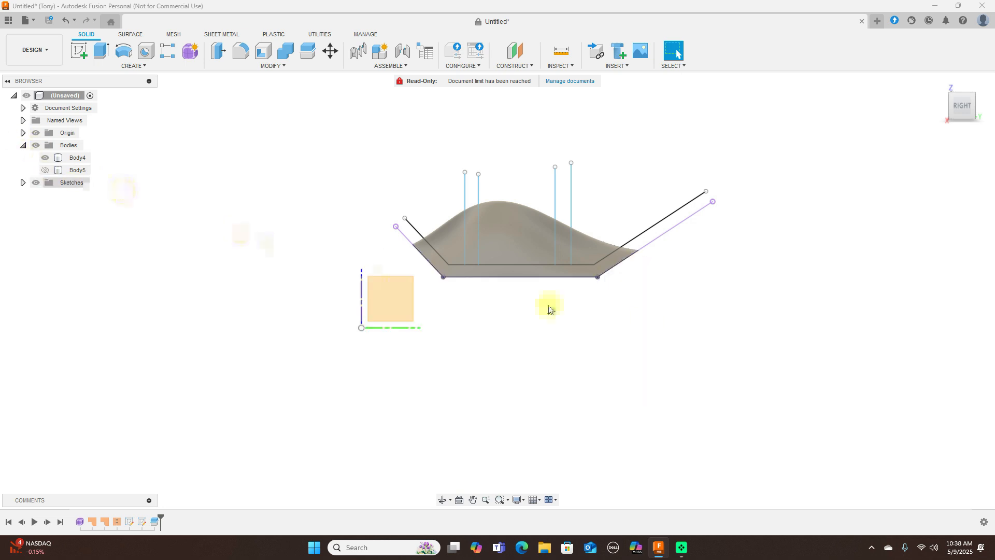
- Split the remaining bump body along the offset line profile with the splitting tool extended
scroll(640, 319, "up", 2)
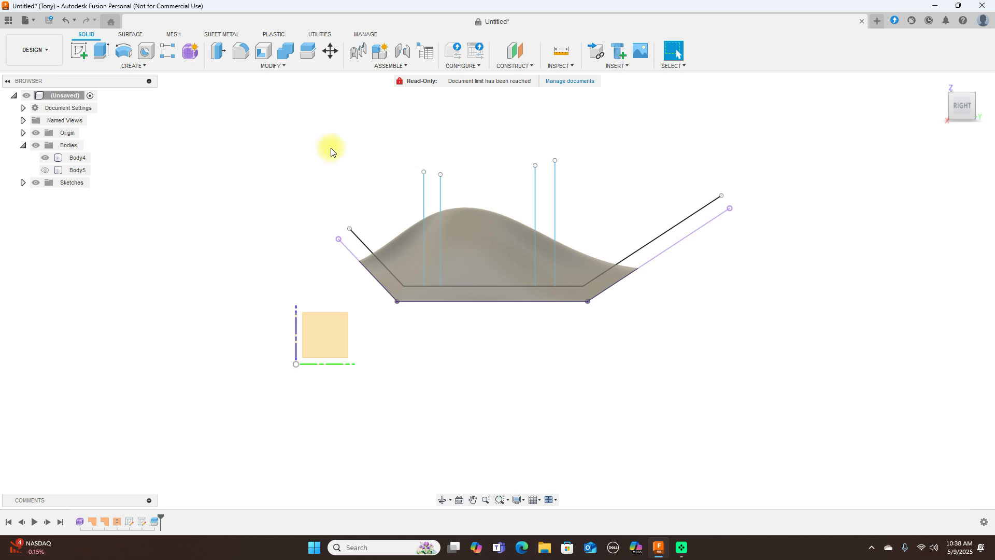
left_click(306, 53)
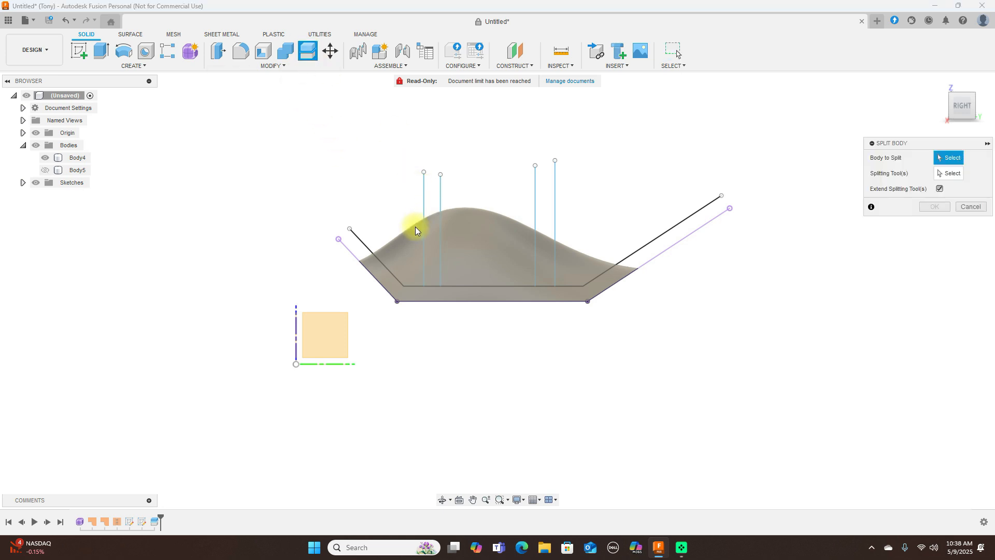
left_click(408, 252)
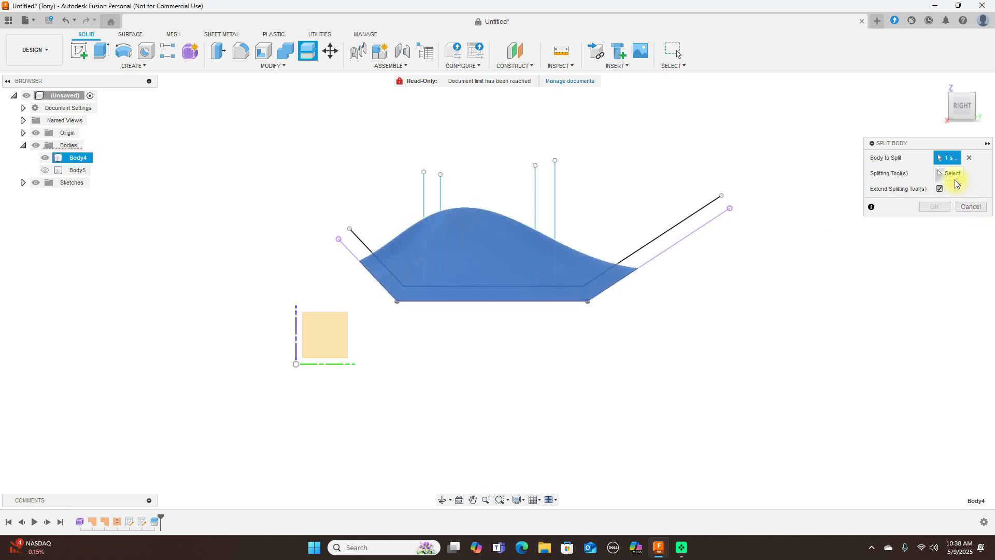
left_click(645, 247)
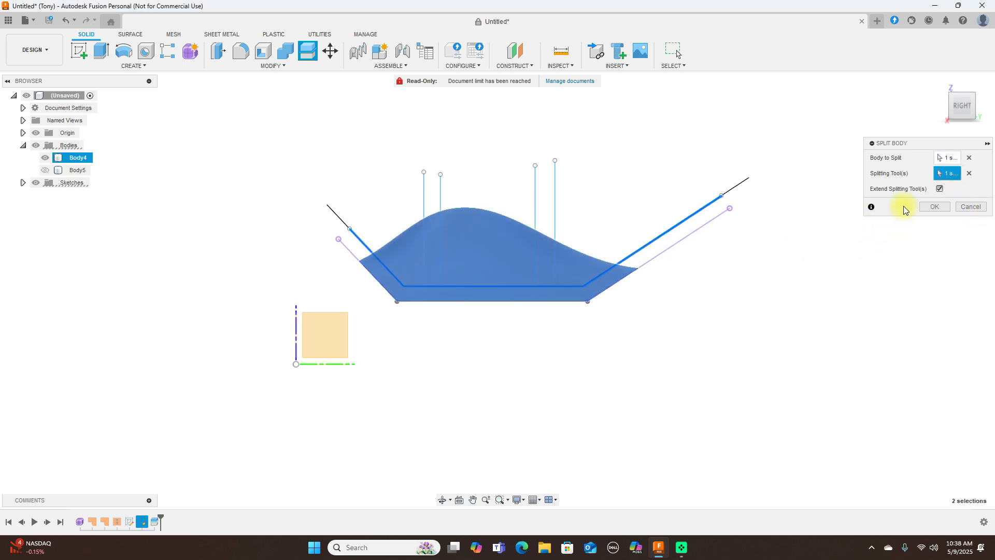
left_click(926, 210)
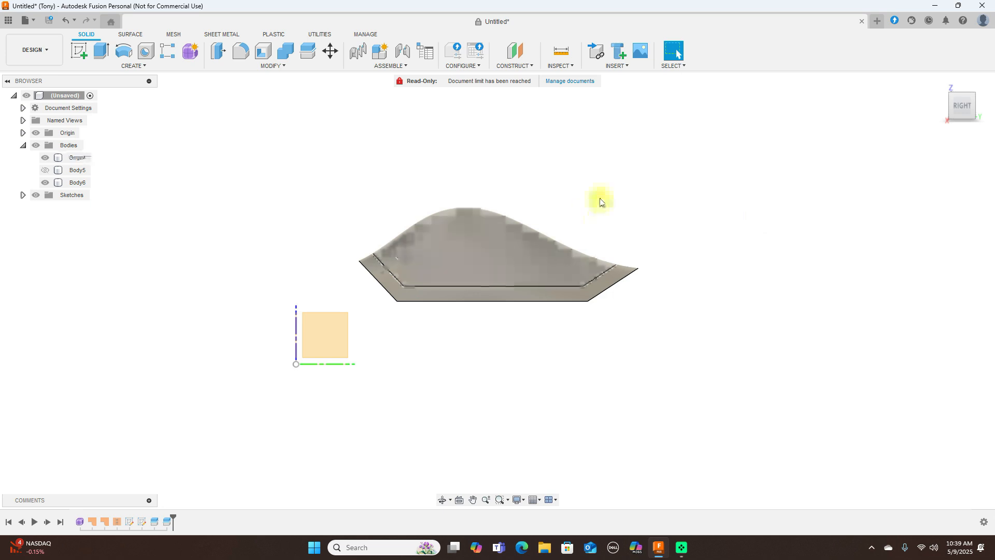
- Show the second sketch again and split the inner bump body along the vertical line nearest the origin
left_click(23, 195)
left_click(43, 219)
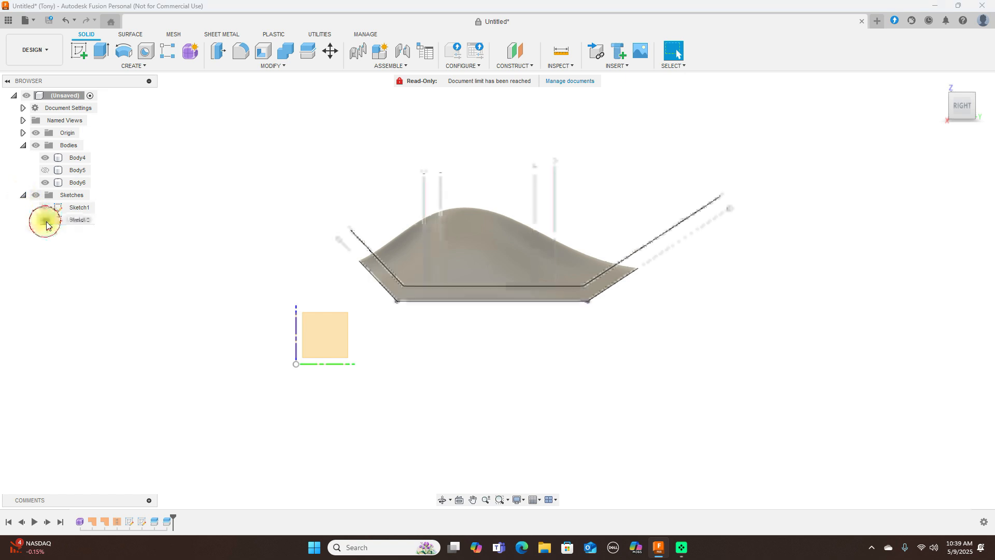
left_click(308, 52)
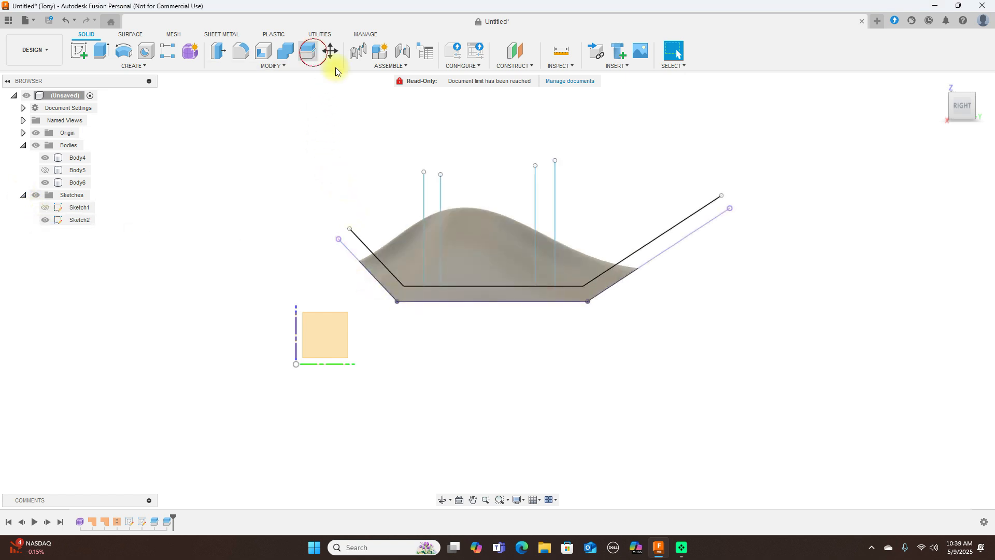
left_click(434, 240)
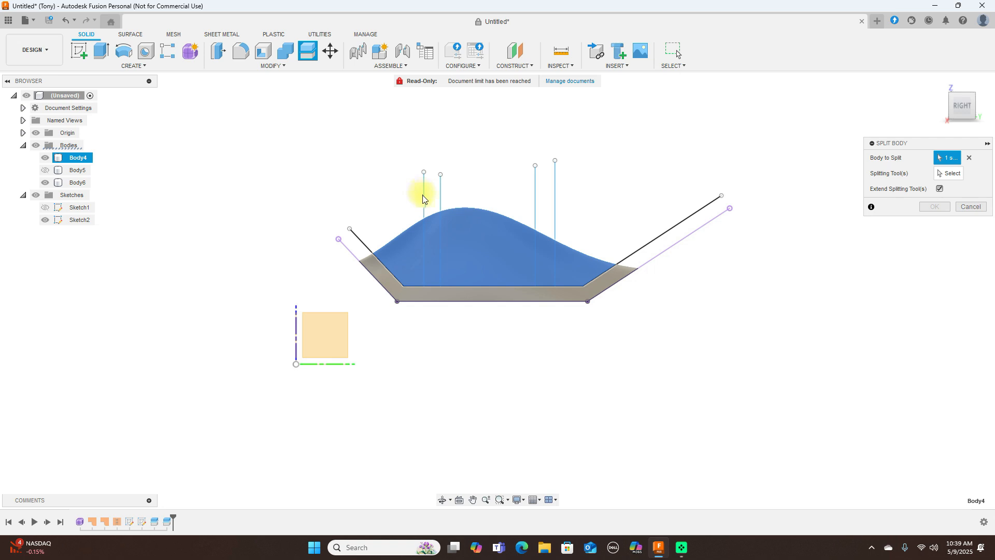
left_click(936, 176)
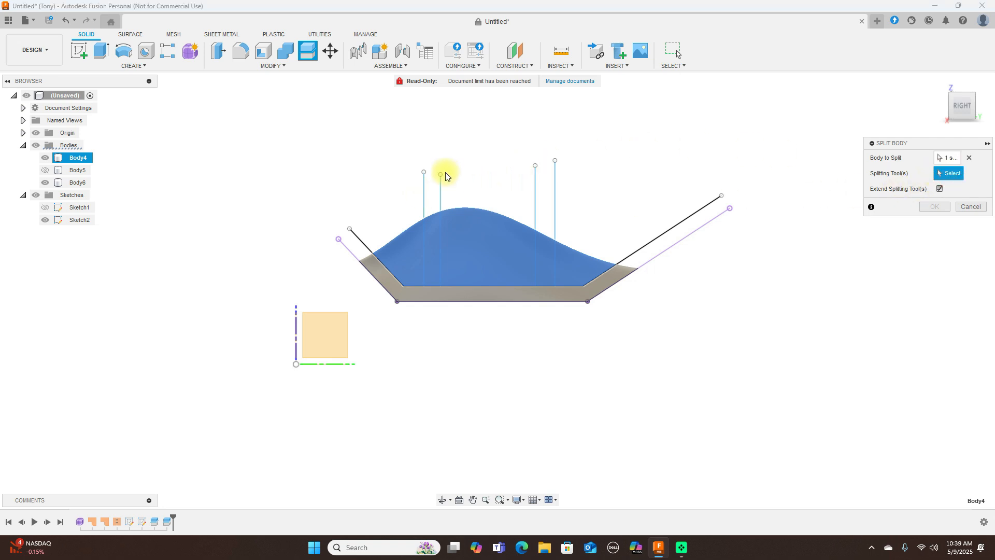
left_click(424, 195)
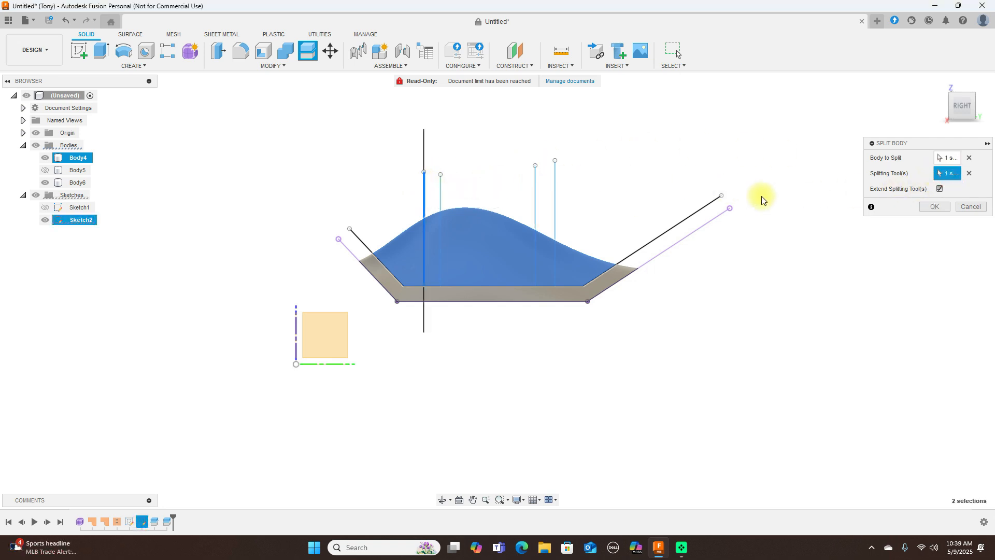
left_click(933, 207)
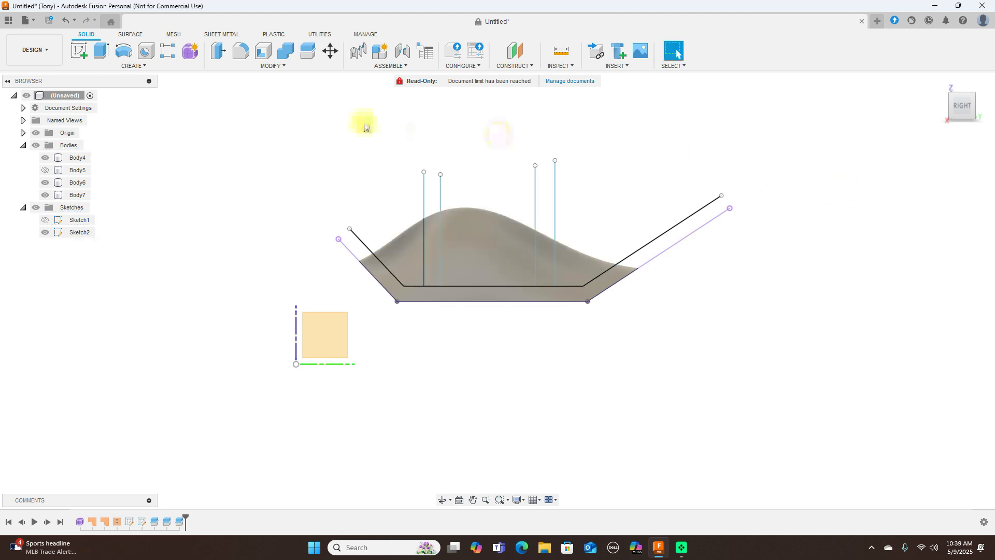
- Split the larger inner bump piece along the second vertical line from the origin
right_click(276, 146)
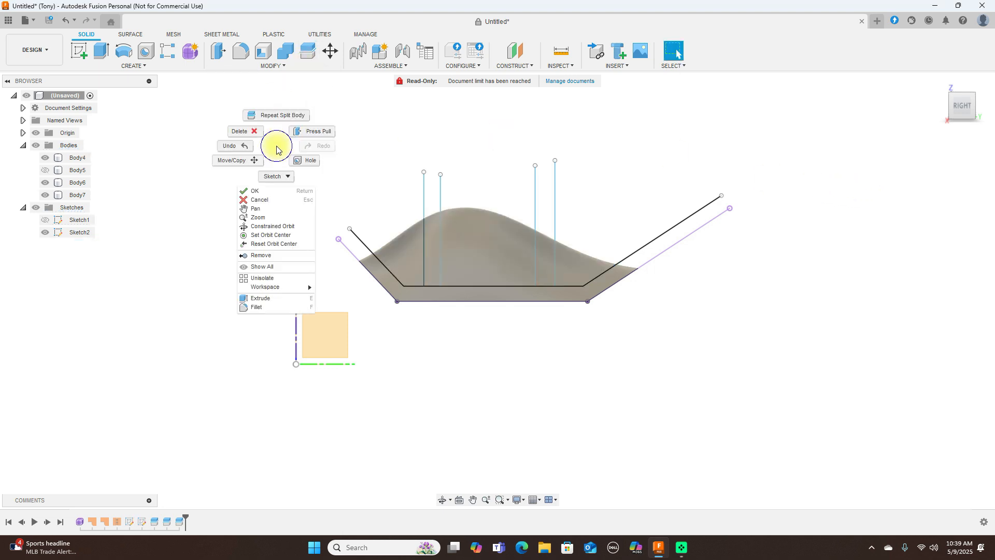
left_click(274, 115)
left_click(486, 247)
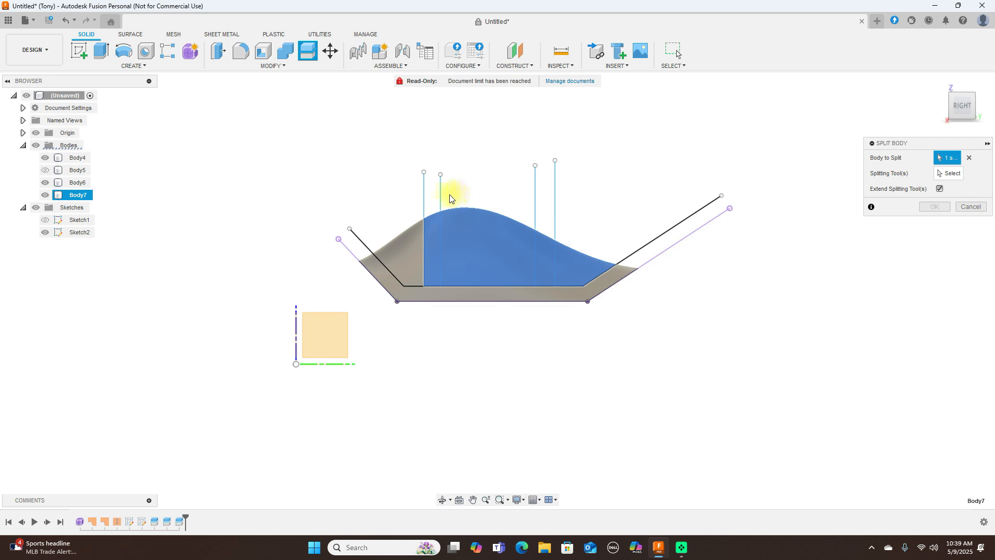
left_click(950, 175)
left_click(442, 196)
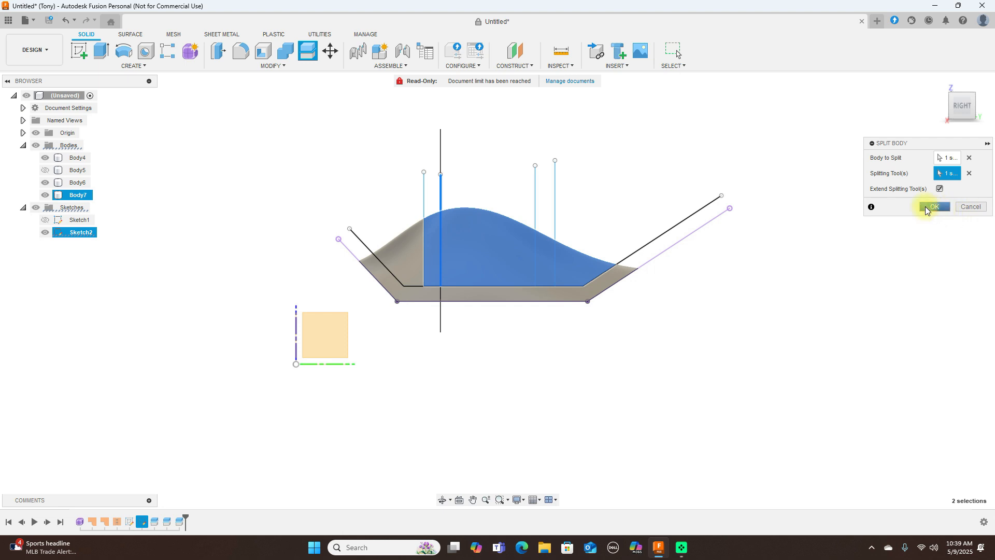
left_click(928, 207)
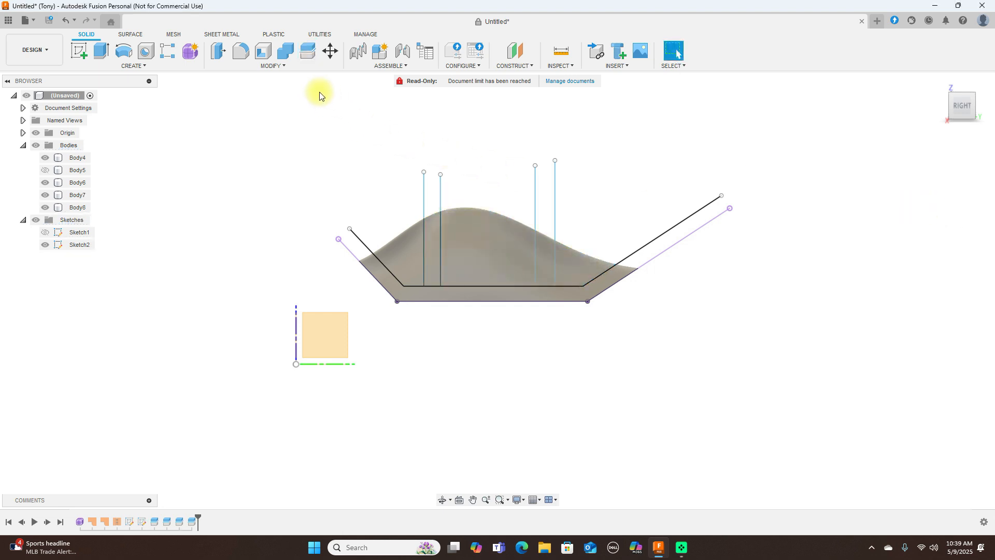
- Split the large inner bump piece beyond the second cut along the third vertical line from the origin
left_click(305, 59)
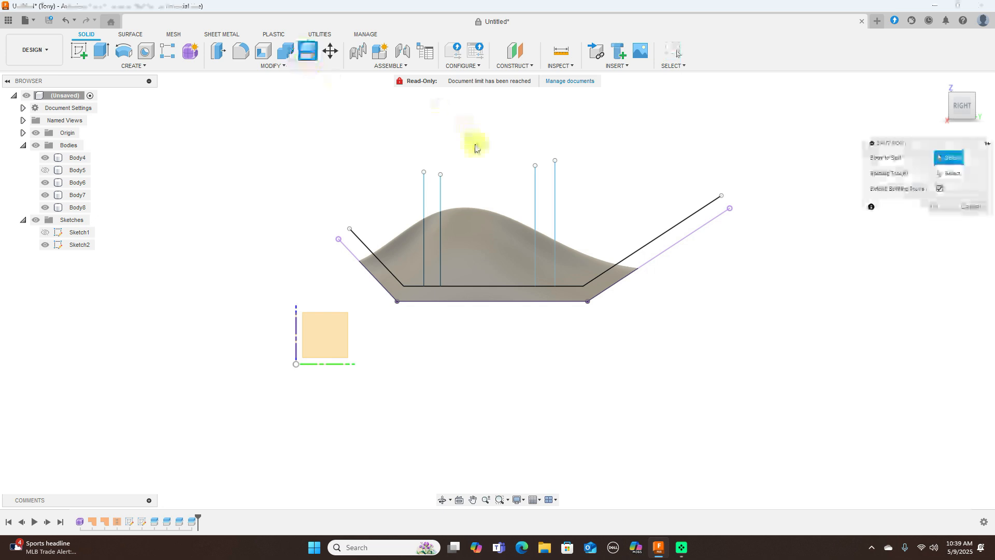
left_click(493, 229)
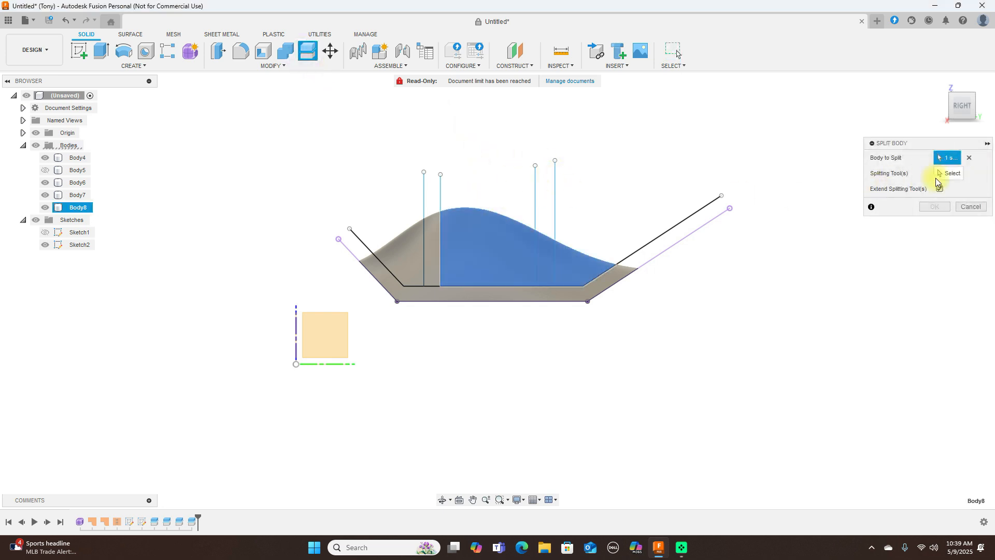
left_click(953, 179)
left_click(535, 202)
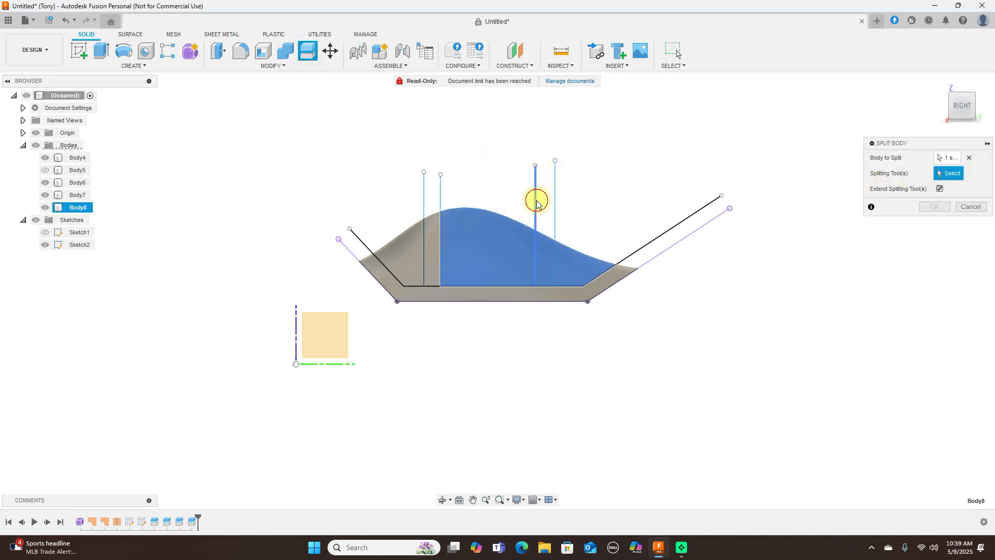
left_click(933, 207)
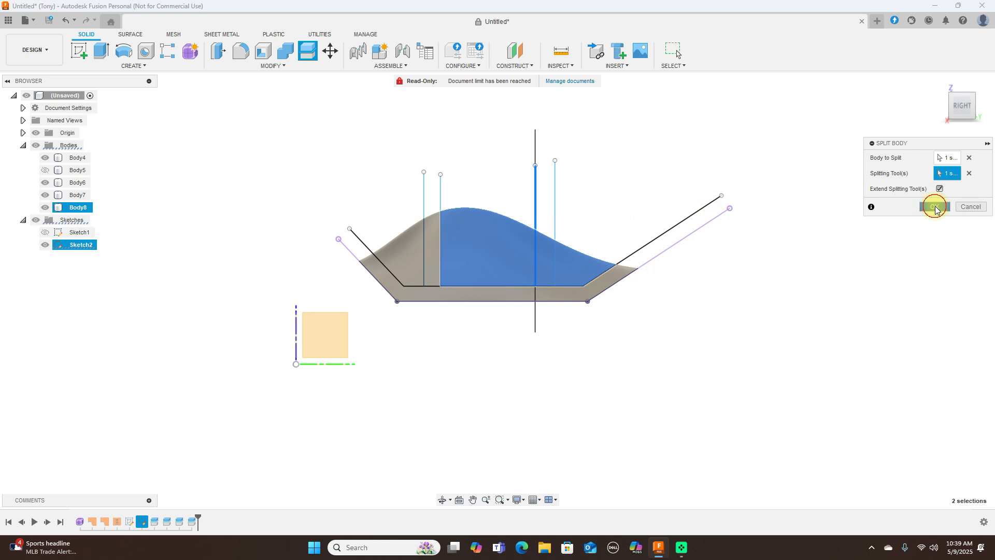
- Split the end piece of the inner bump along the vertical line farthest from the origin and hide the second sketch
left_click(311, 62)
left_click(573, 258)
left_click(955, 174)
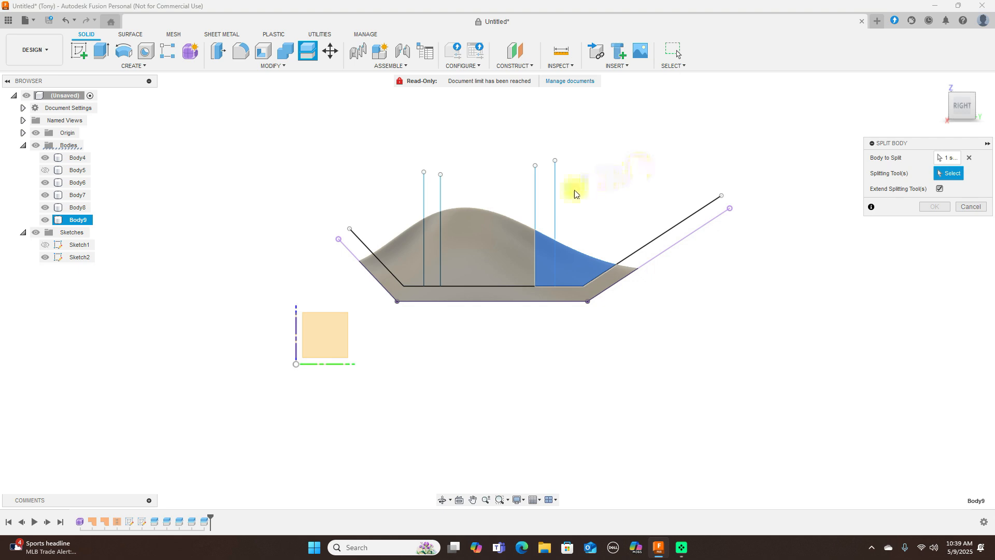
left_click(556, 200)
left_click(935, 207)
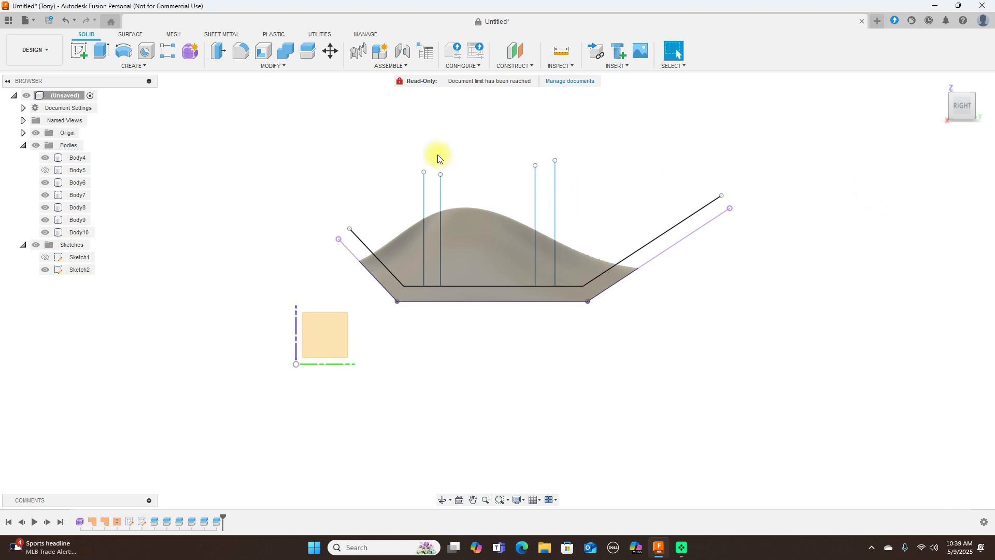
left_click(46, 270)
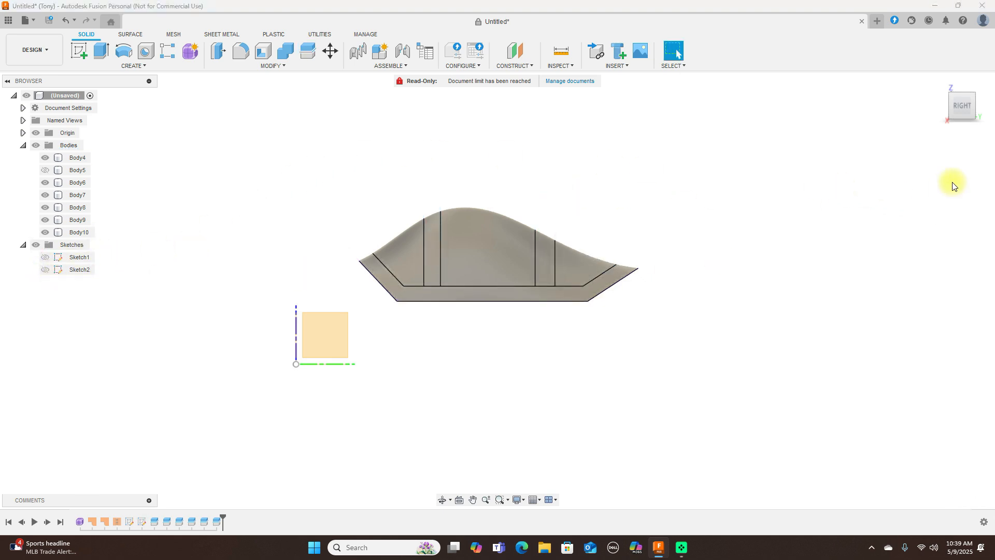
- Combine the outer frame body with the two narrow vertical strips of the bump using the Join operation
mouse_move(951, 111)
left_mouse_down()
mouse_move(15, 121)
mouse_move(107, 133)
mouse_move(124, 166)
mouse_move(990, 137)
mouse_move(973, 81)
mouse_move(962, 132)
mouse_move(981, 129)
mouse_move(952, 111)
left_mouse_up()
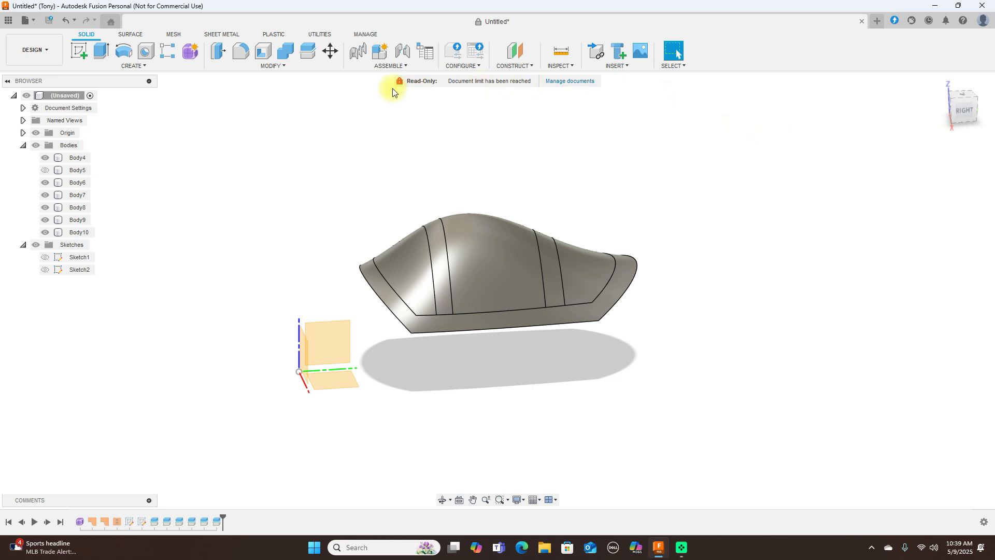
left_click(439, 304)
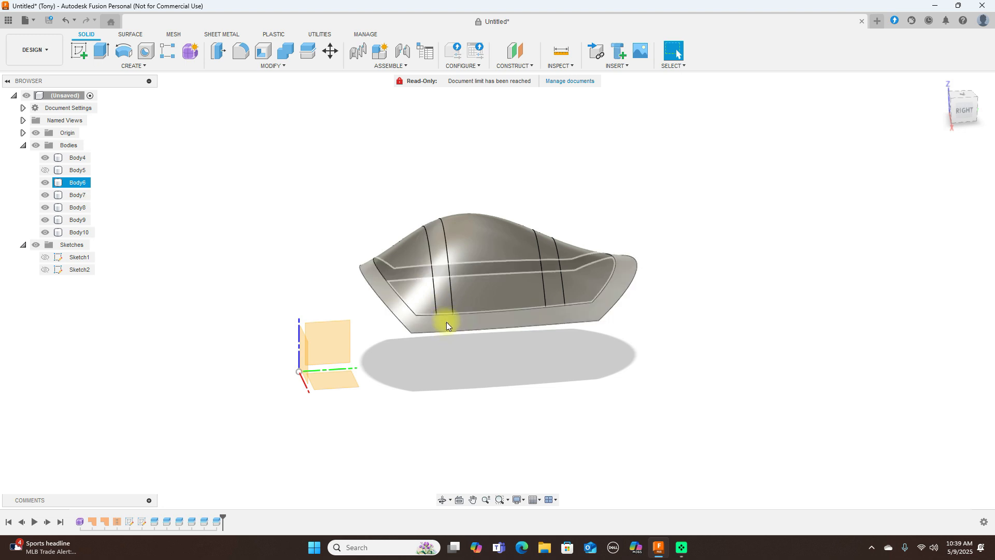
left_click(285, 52)
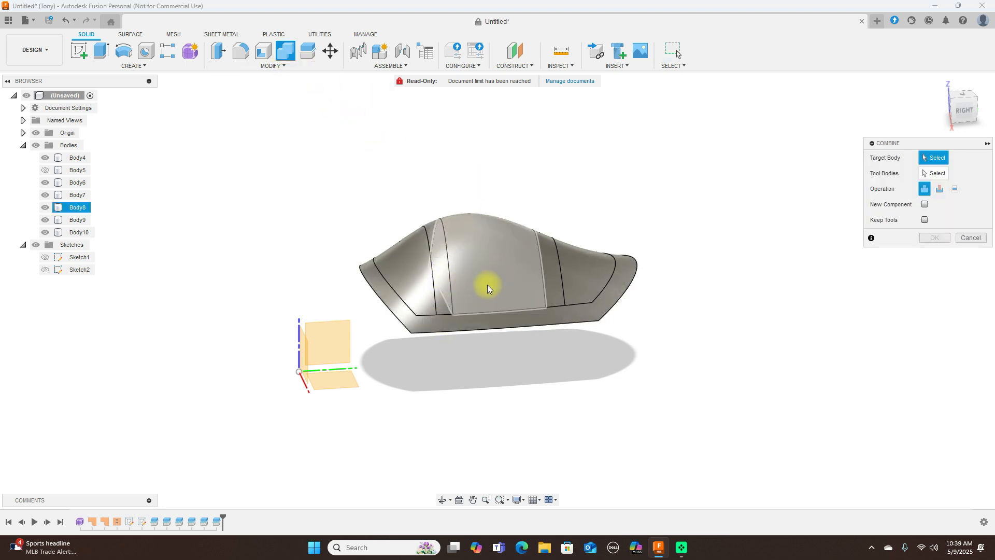
left_click(461, 324)
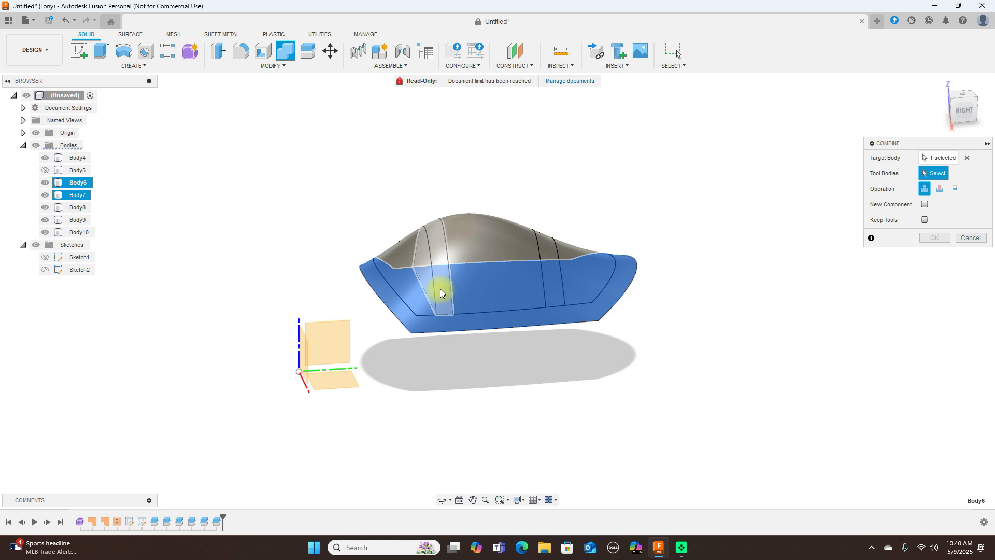
left_click(440, 290)
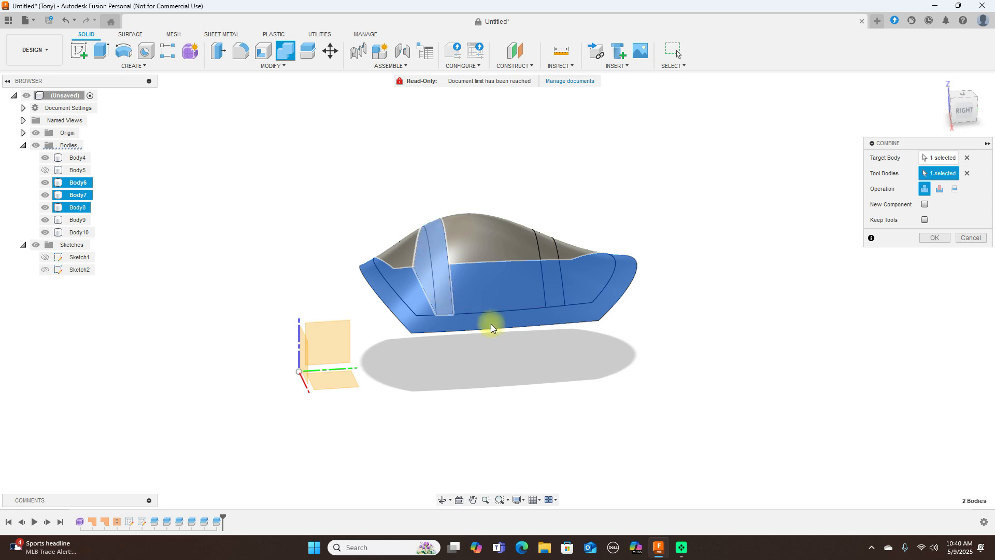
left_click(557, 283)
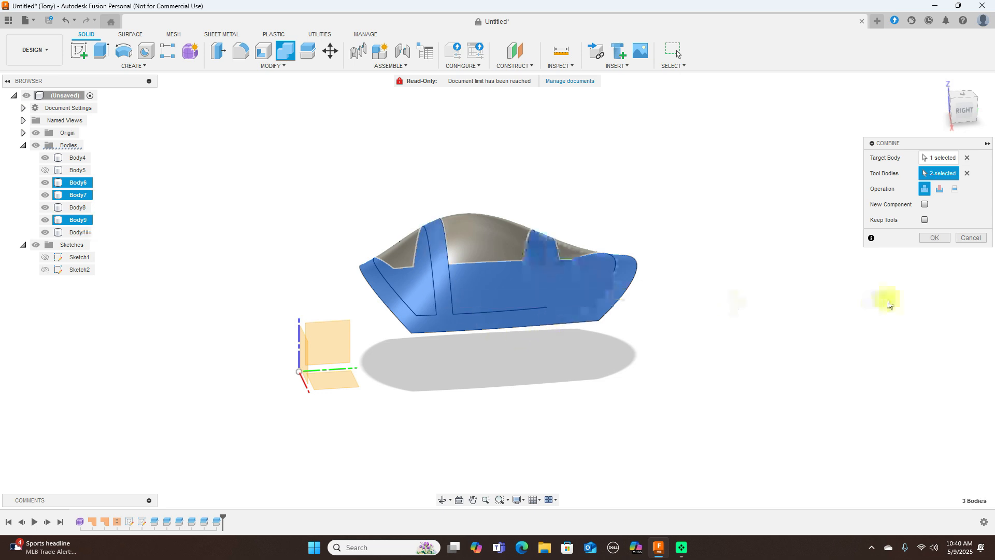
left_click(935, 237)
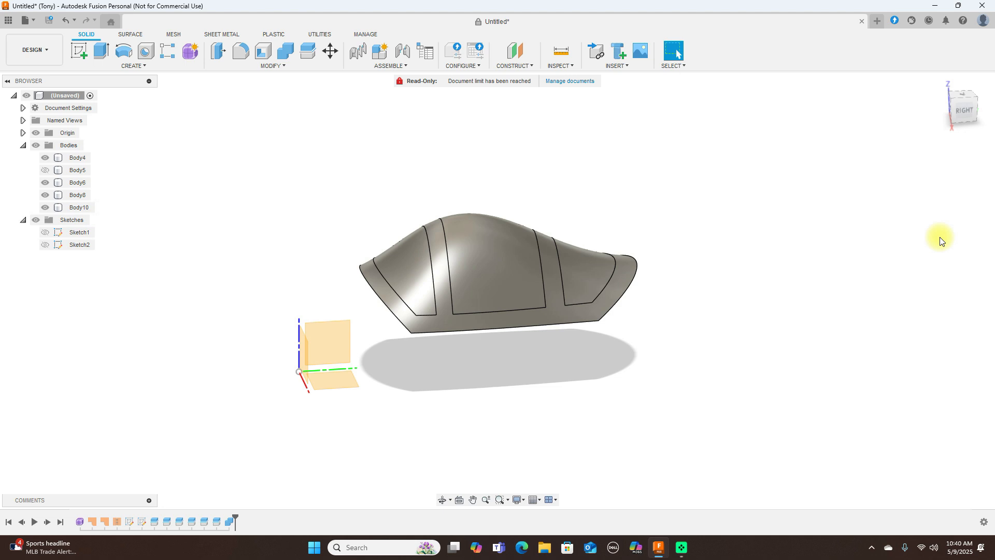
left_click(963, 109)
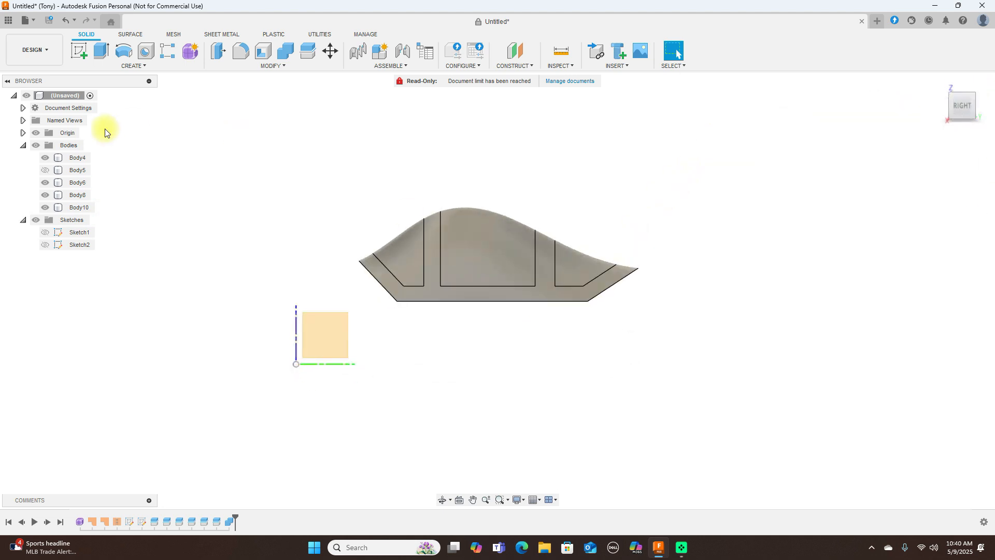
left_click(44, 183)
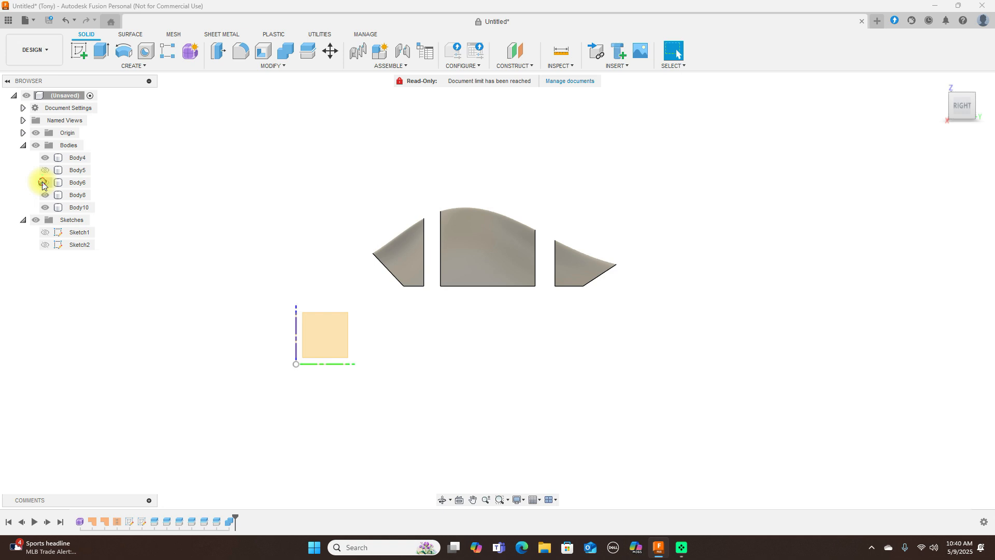
left_click(44, 182)
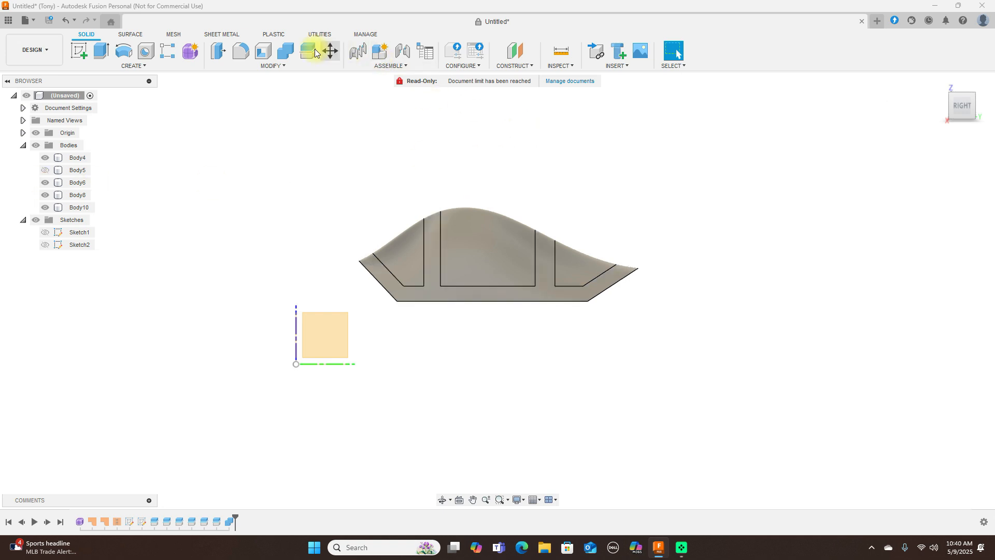
- Offset the outer face of the bump panel nearest the origin by -0.5 mm
left_click(293, 69)
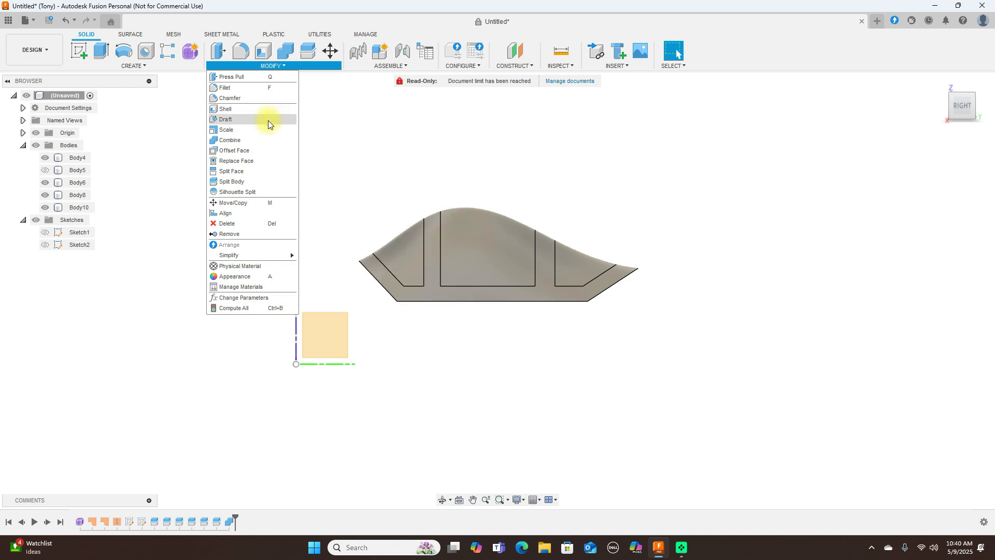
left_click(254, 150)
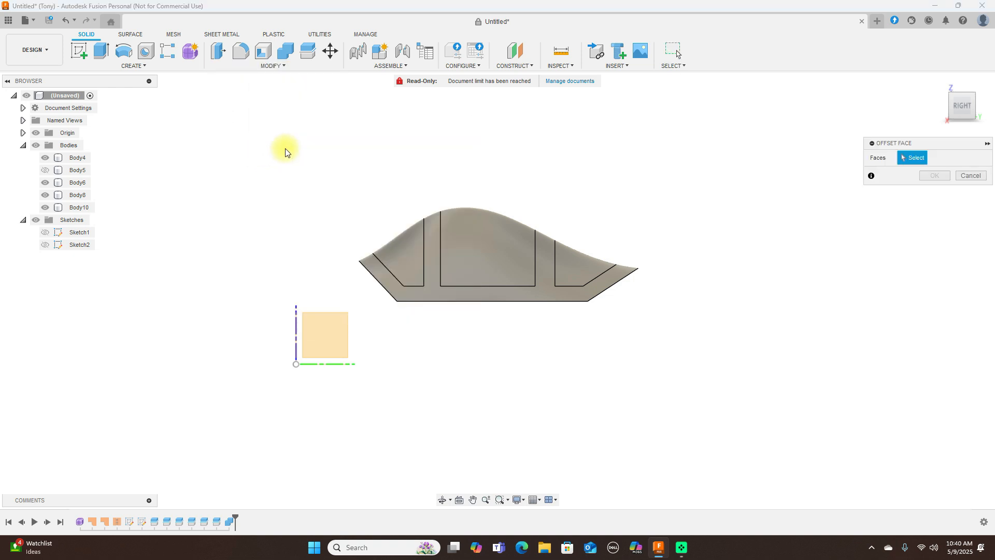
left_click(407, 247)
left_click_drag(982, 124, 14, 141)
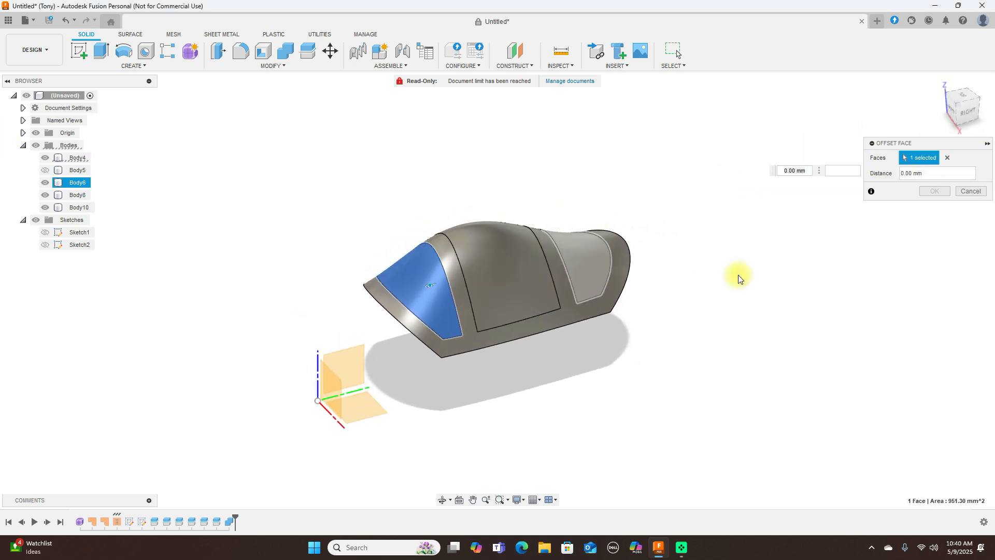
left_click(973, 115)
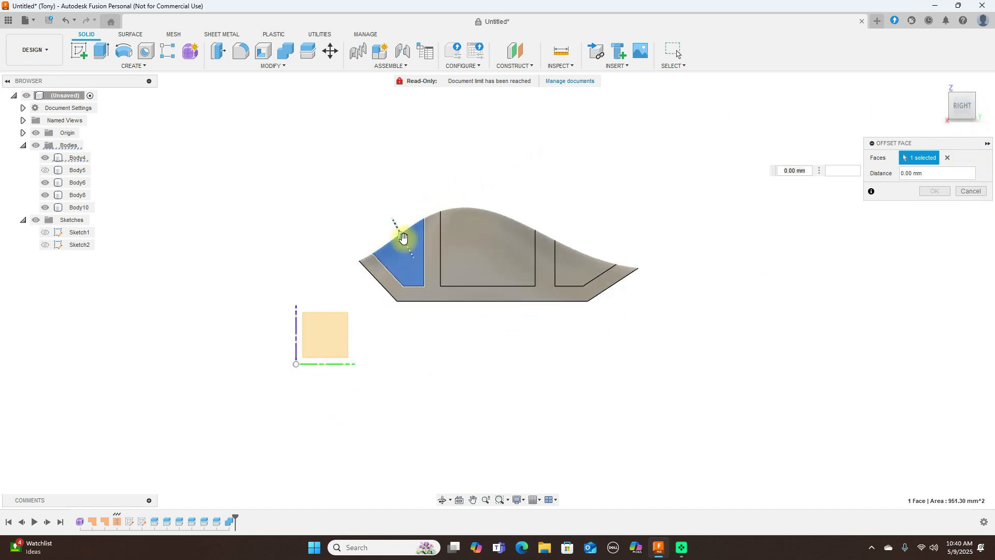
left_click_drag(403, 238, 409, 240)
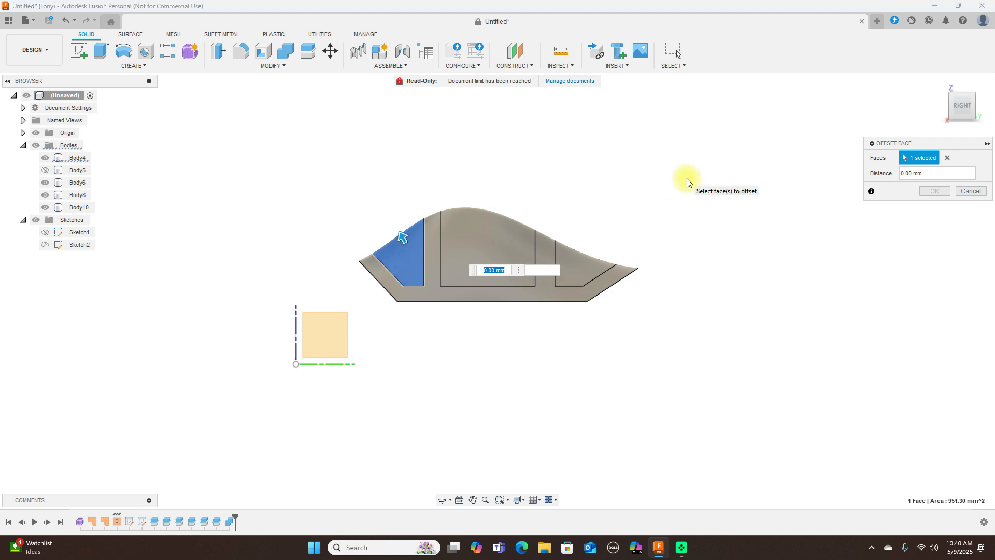
type("-1")
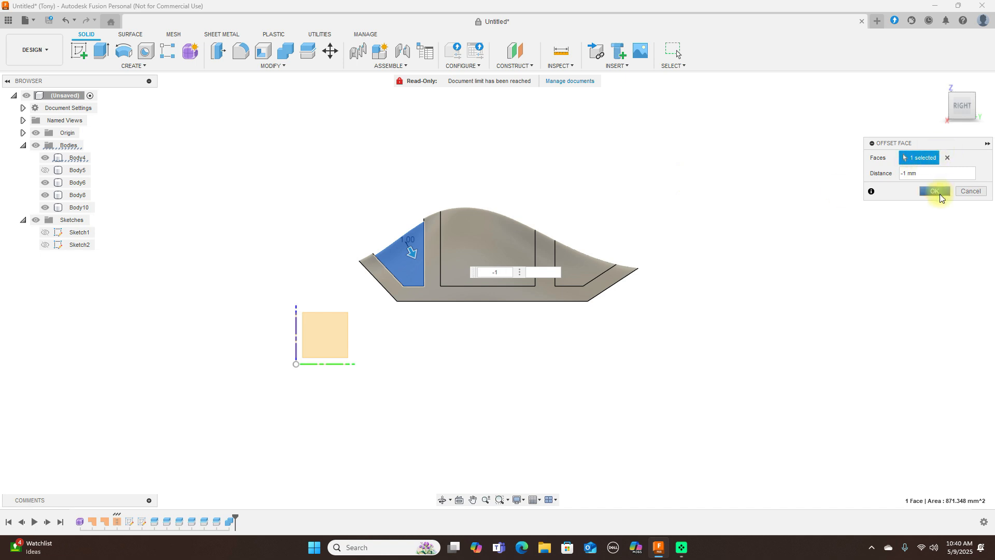
key("BackSpace")
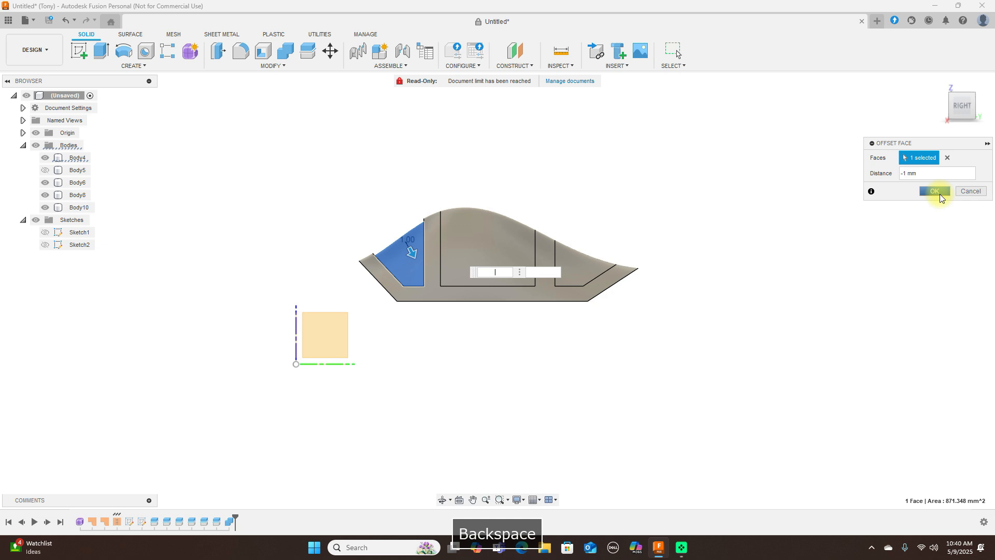
type("-.5")
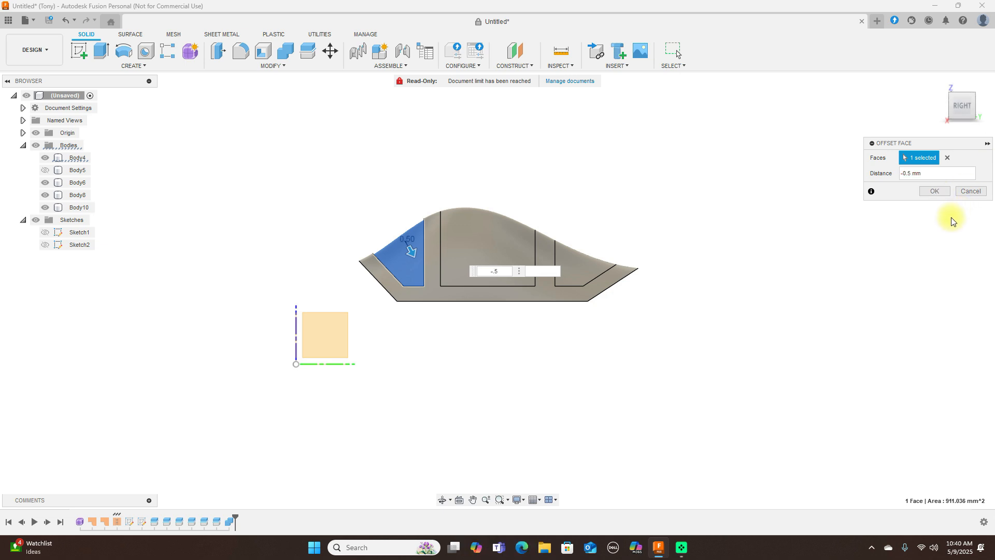
left_click(940, 196)
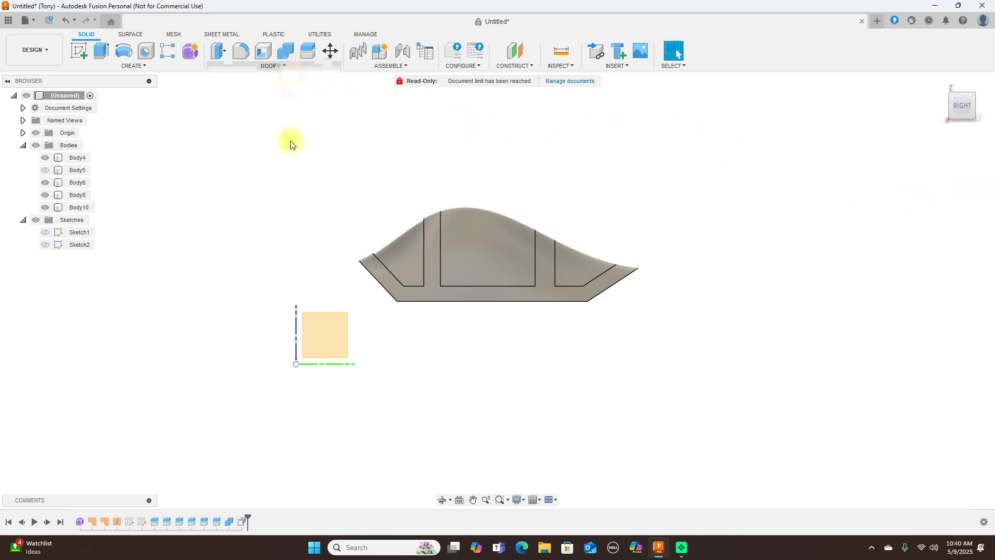
- Offset the outer face of the large middle bump panel by -0.5 mm
right_click(284, 156)
left_click(284, 127)
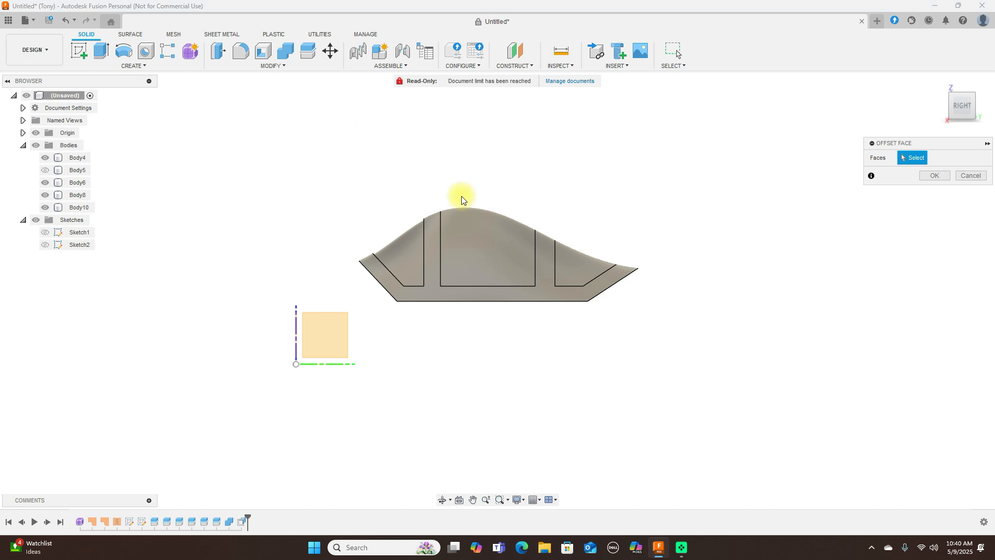
left_click(464, 232)
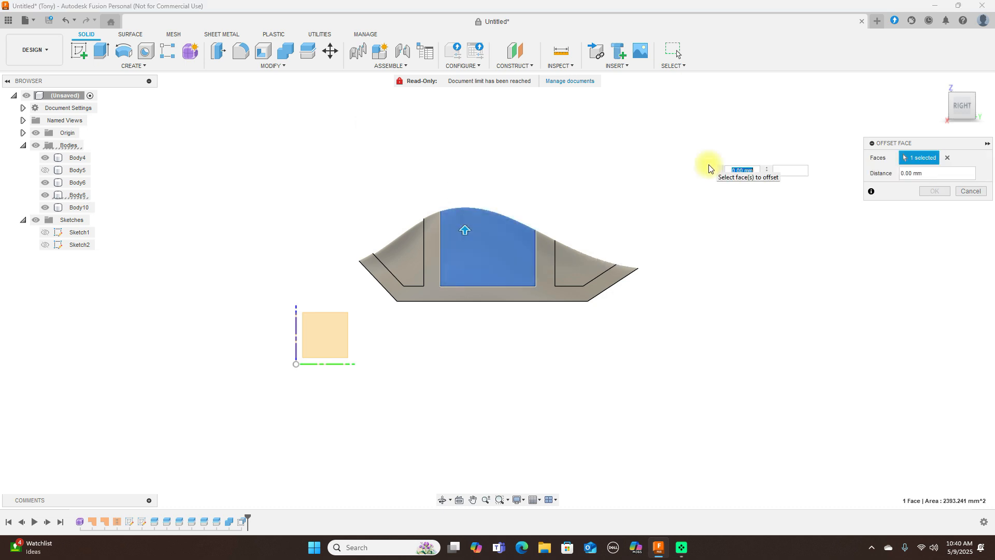
key("BackSpace")
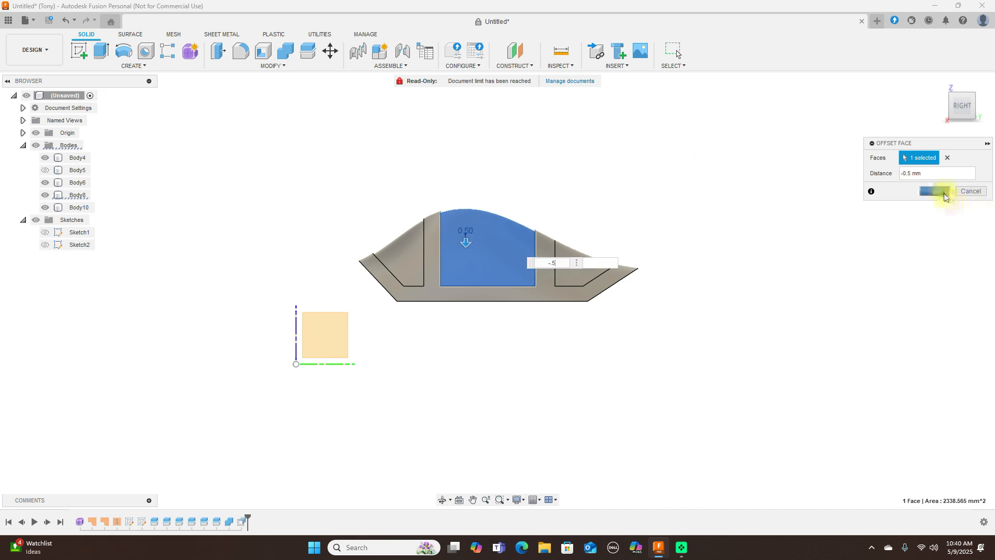
left_click(935, 191)
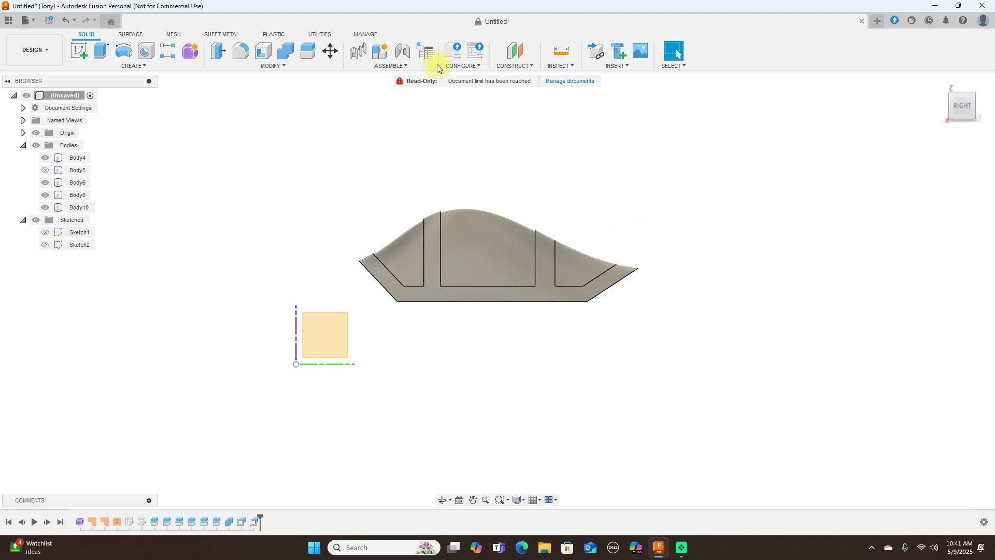
- Offset the outer face of the bump panel farthest from the origin by -0.5 mm
right_click(539, 151)
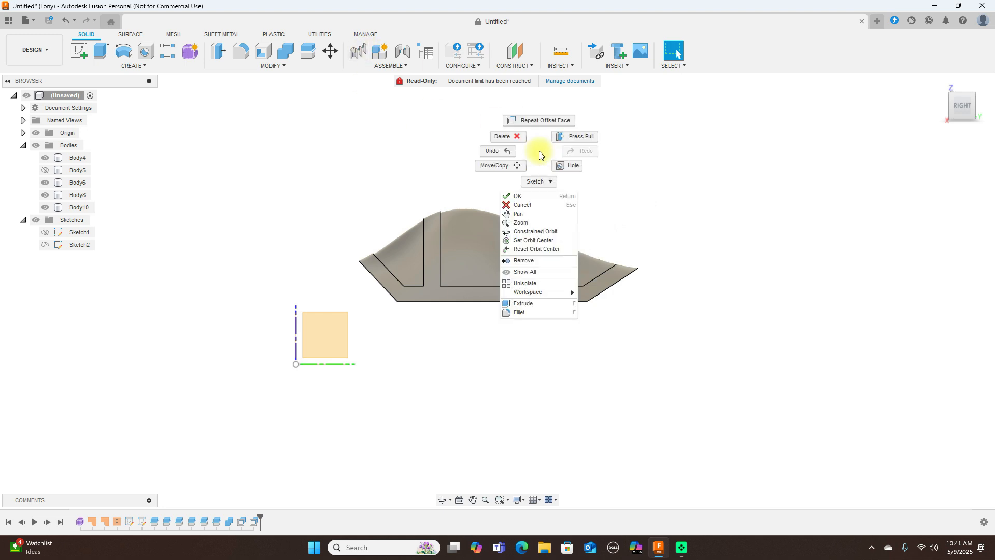
left_click(532, 121)
left_click(573, 261)
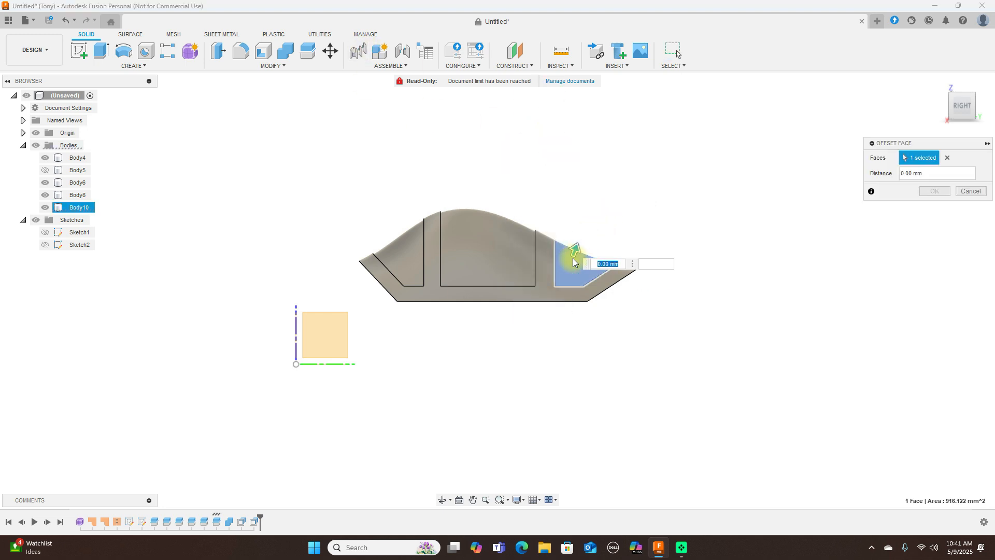
type("-")
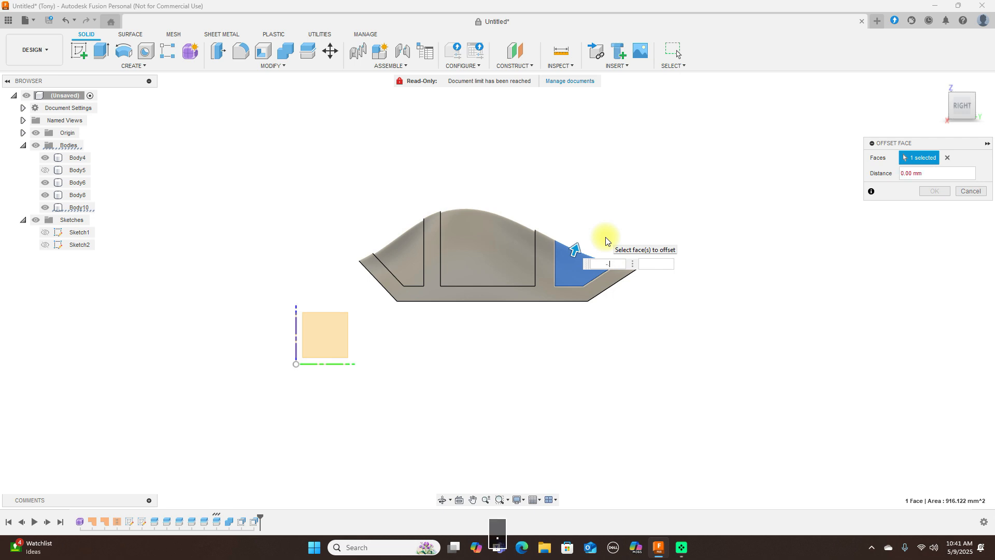
type(".5")
key("Return")
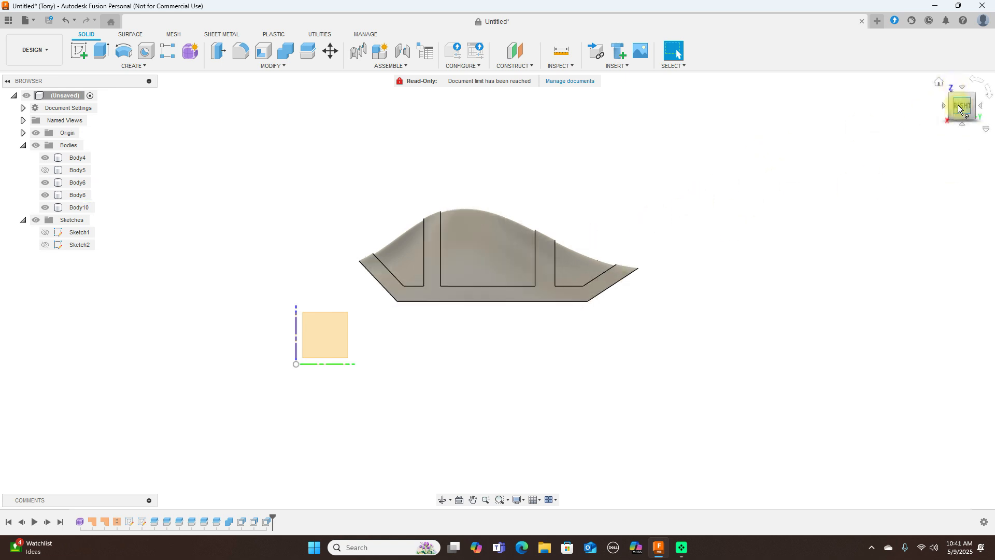
- Examine the frame around the recessed panels and how it meets the main cylinder body, showing that hidden body temporarily
mouse_move(954, 96)
left_mouse_down()
mouse_move(984, 160)
mouse_move(6, 155)
mouse_move(990, 134)
mouse_move(928, 84)
mouse_move(924, 111)
mouse_move(933, 106)
left_mouse_up()
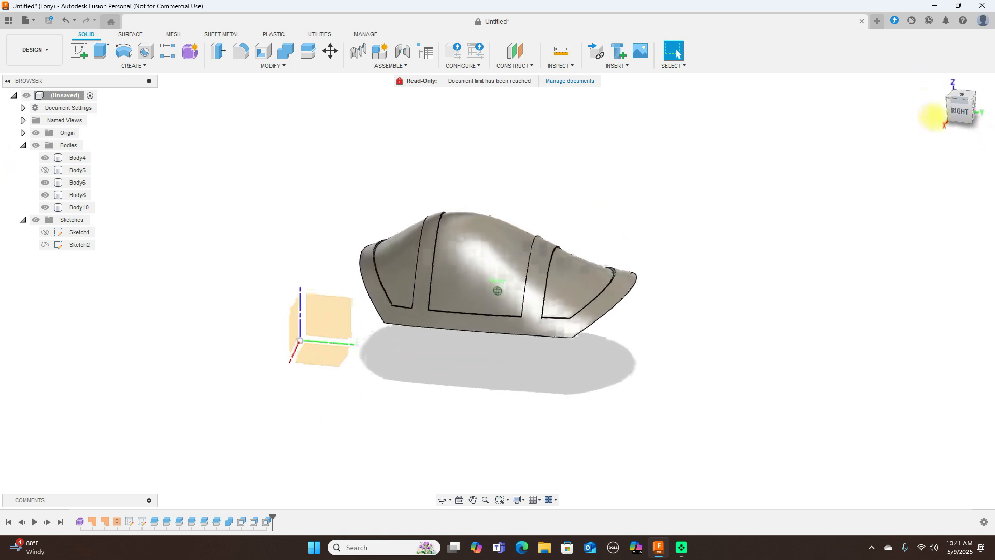
left_click(578, 311)
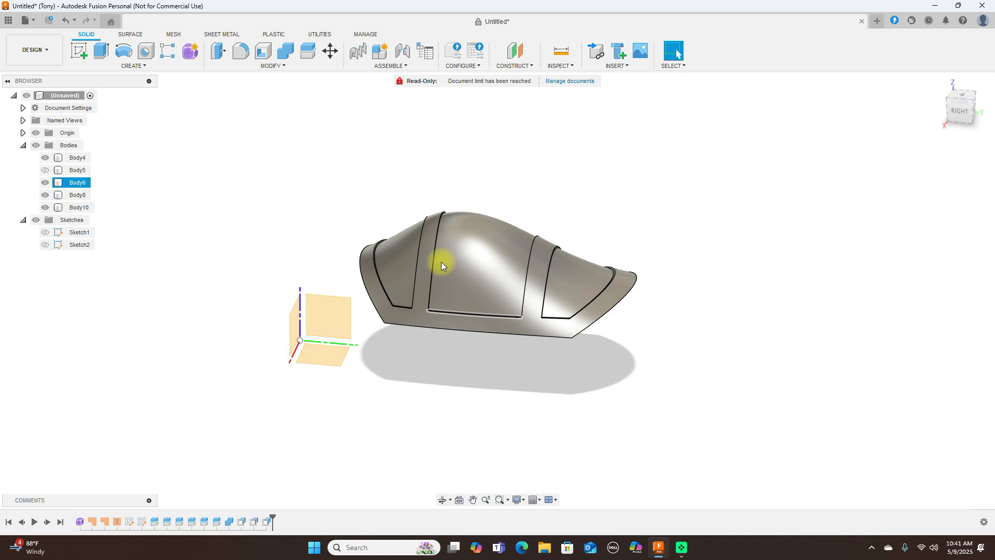
left_click(396, 277)
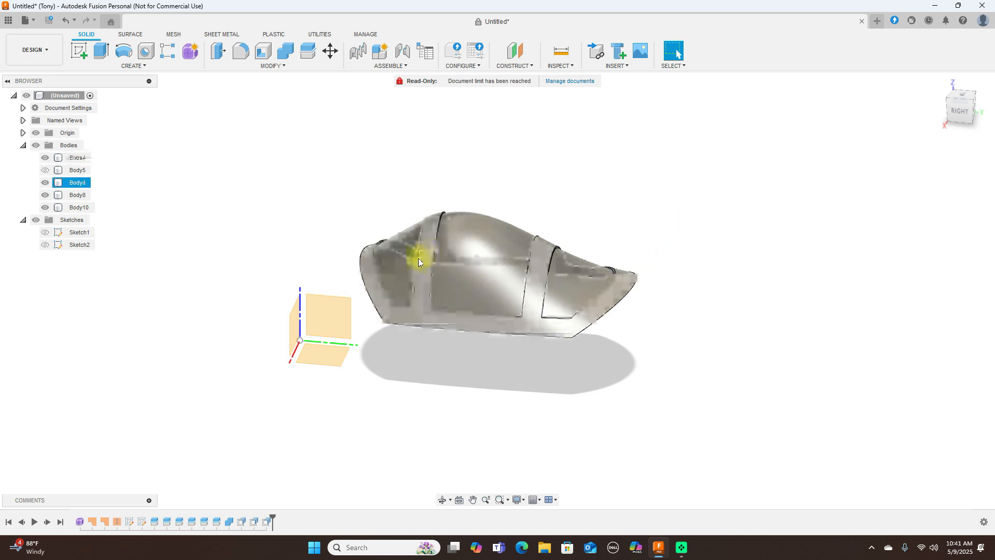
left_click(373, 267)
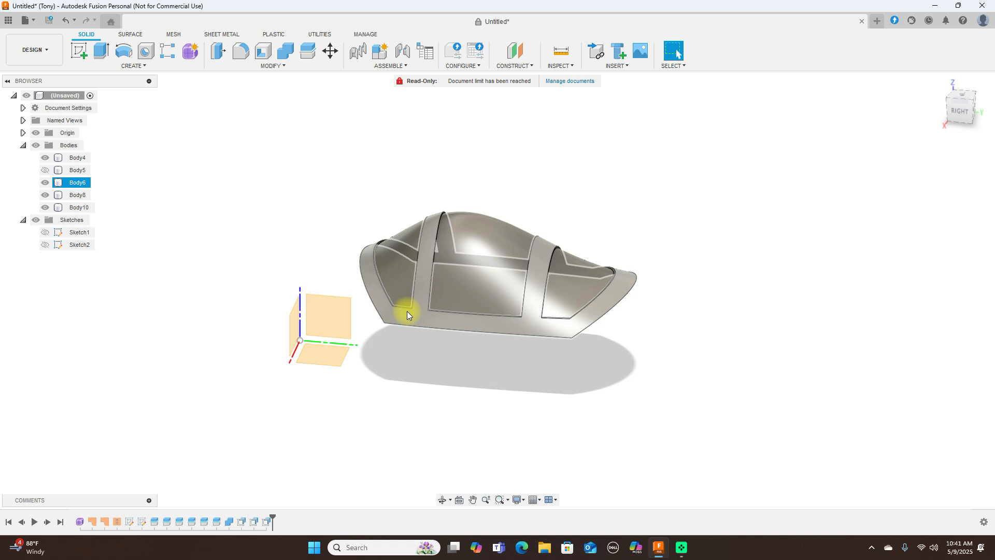
left_click(962, 111)
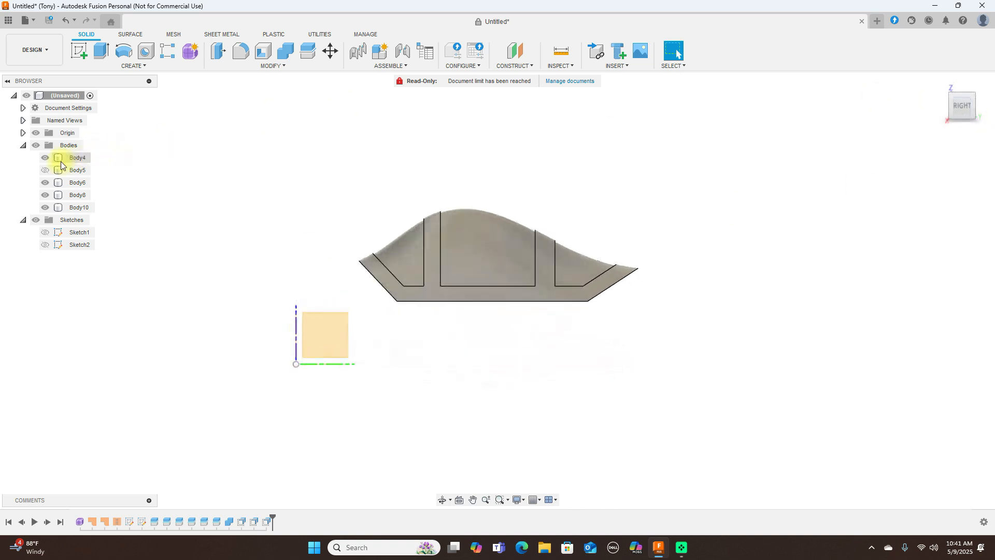
left_click(46, 170)
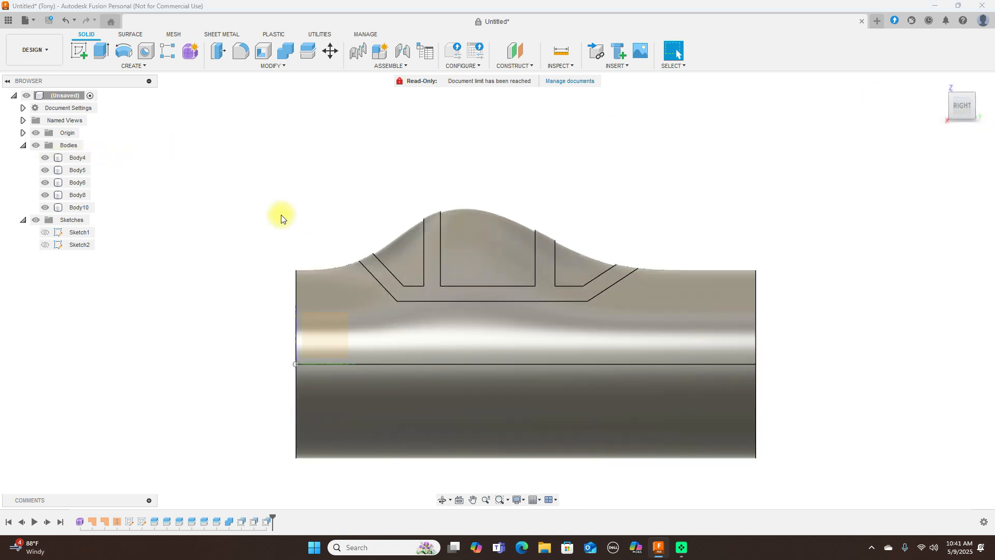
left_click(373, 263)
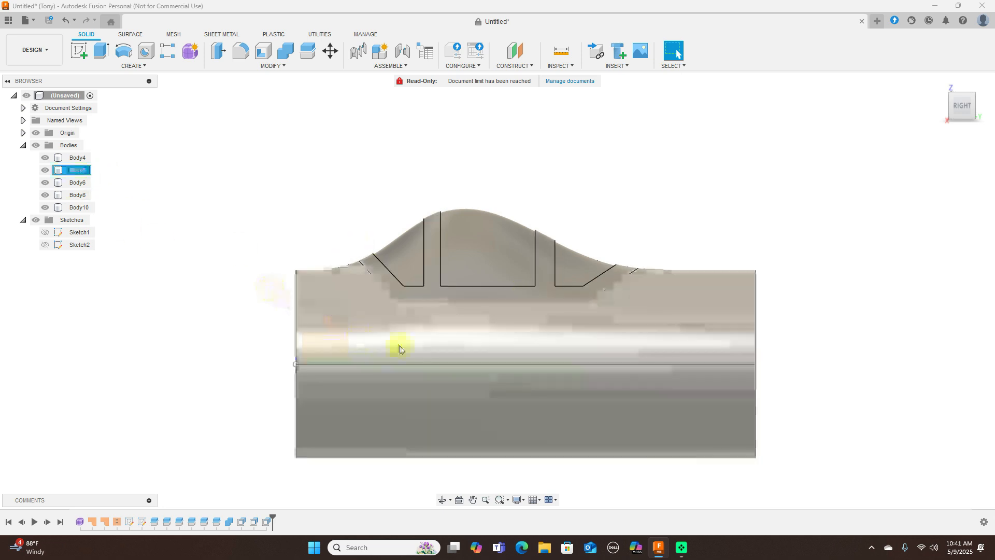
left_click(46, 170)
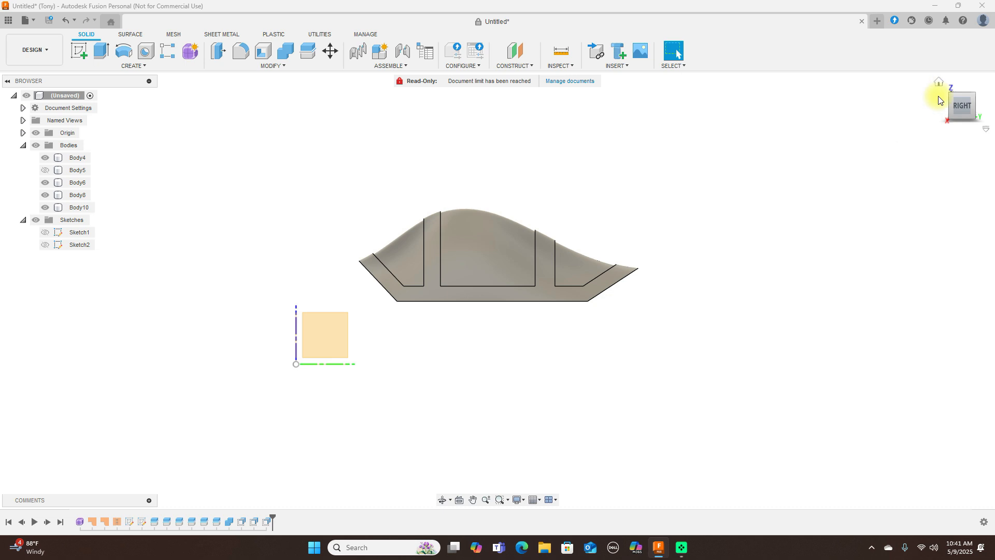
- Join the three recessed panel bodies to the surrounding frame body with Combine, and hide the origin planes
left_click(950, 105)
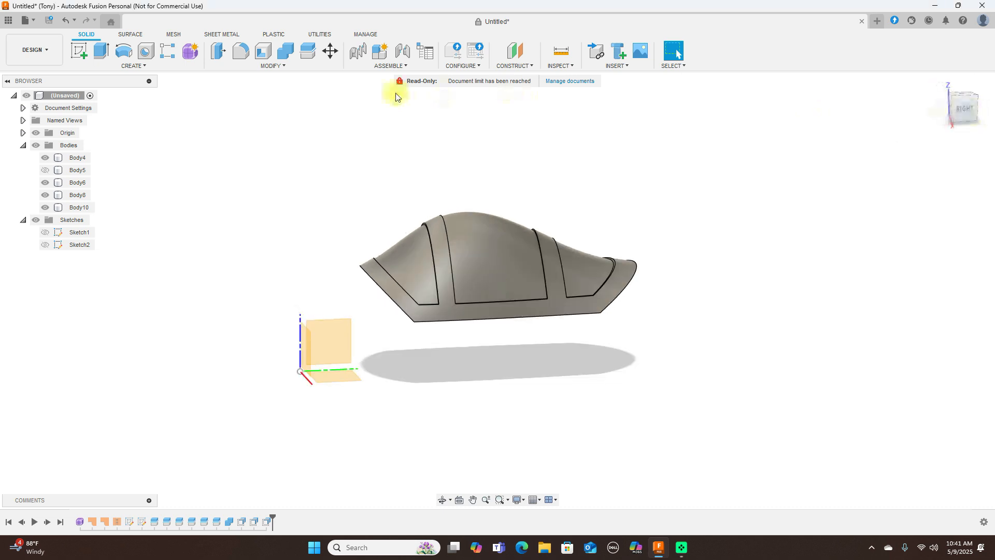
left_click(285, 51)
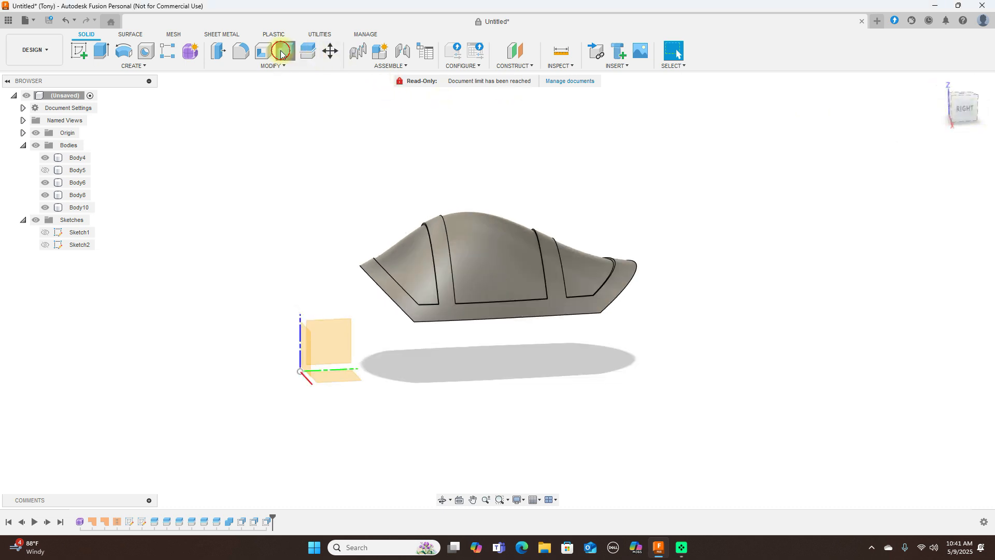
left_click(504, 317)
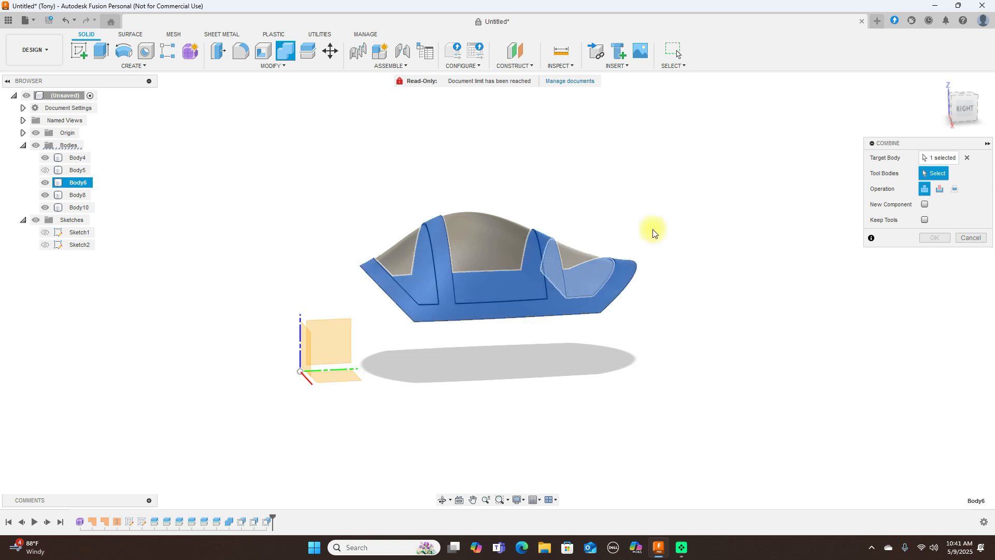
left_click(413, 244)
left_click(470, 224)
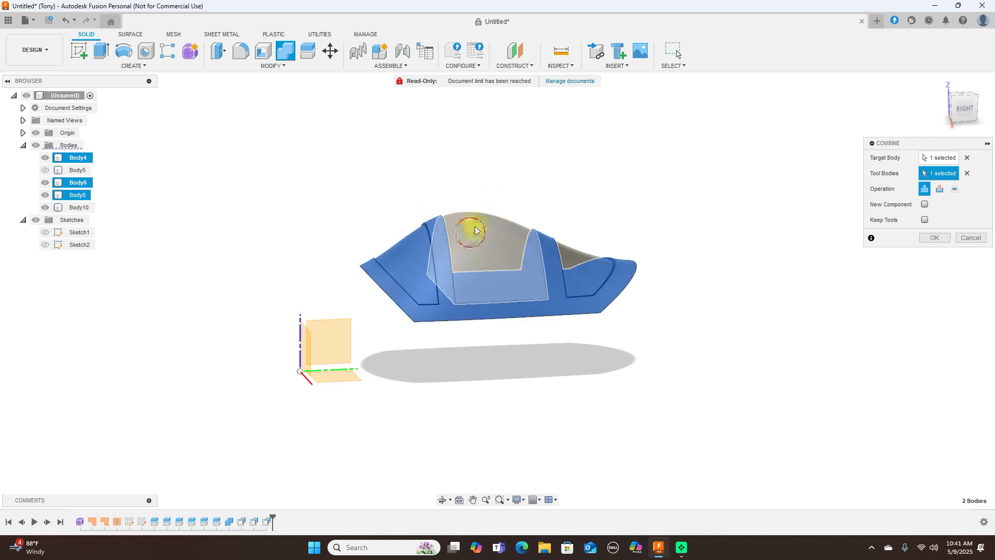
left_click(584, 256)
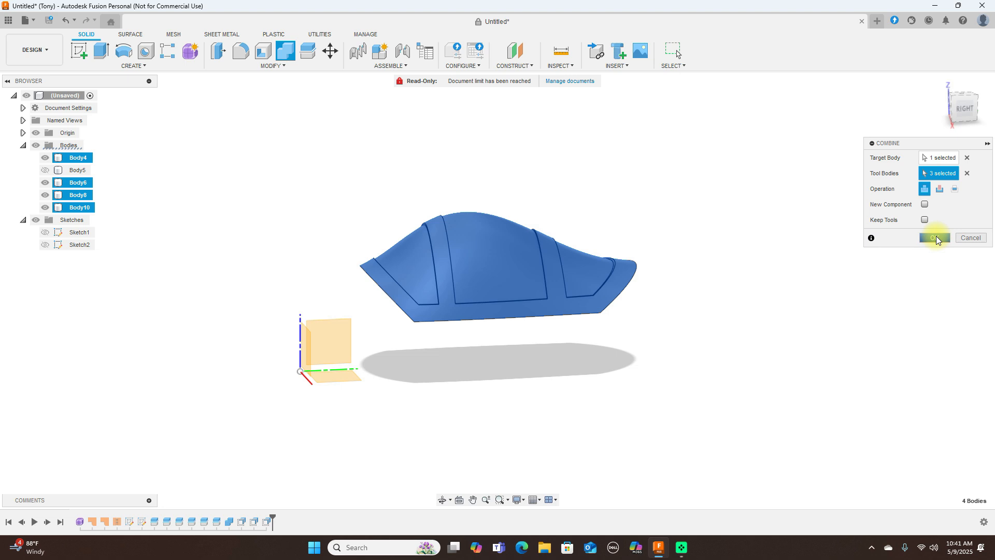
left_click(936, 238)
left_click_drag(953, 107, 693, 127)
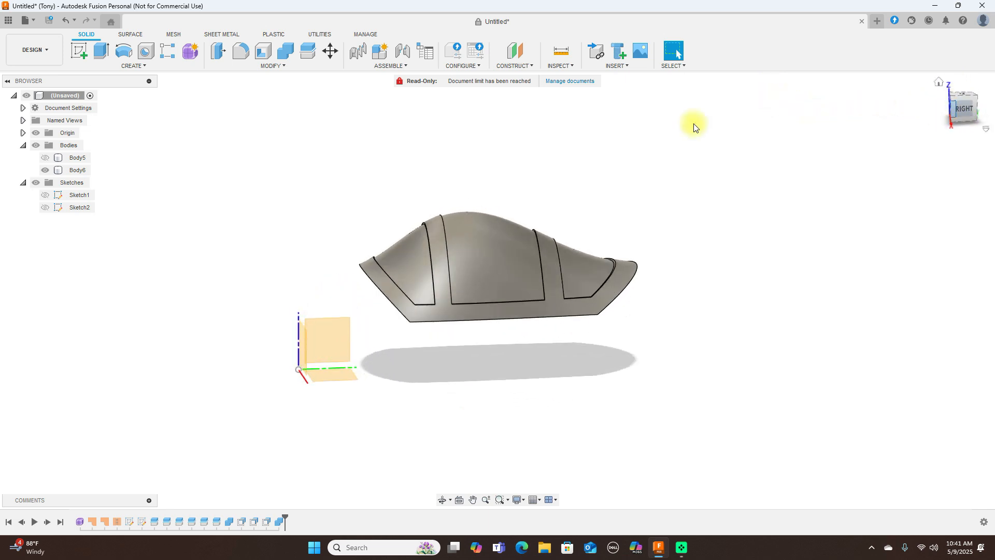
left_click(36, 133)
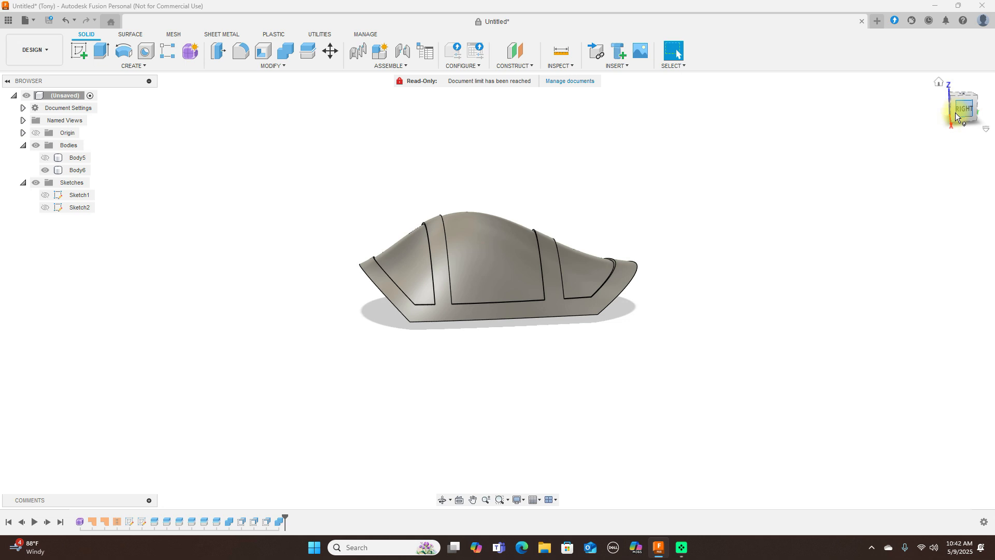
- Shell the joined canopy to an inside thickness of 1 mm, removing its flat underside face
left_click_drag(953, 119, 929, 86)
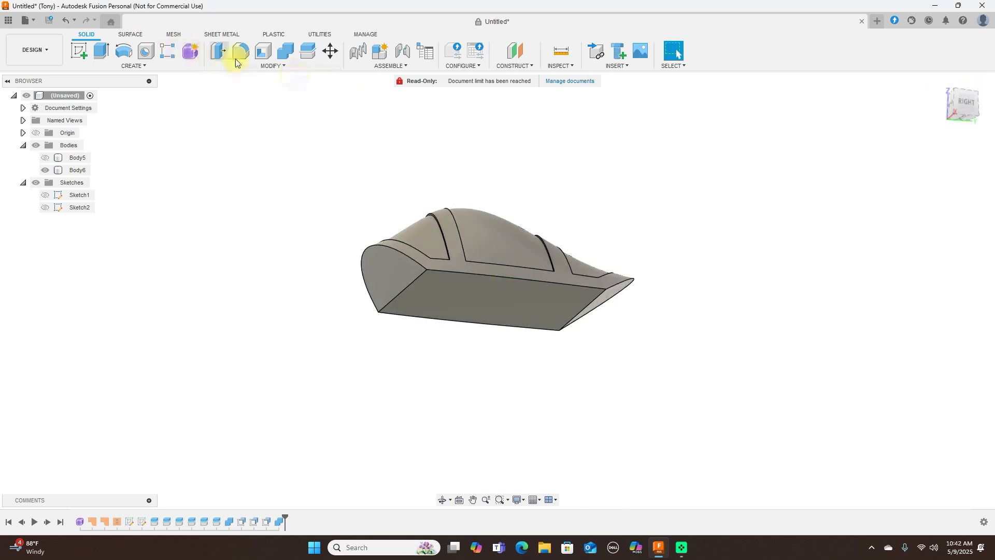
left_click(265, 54)
left_click(511, 217)
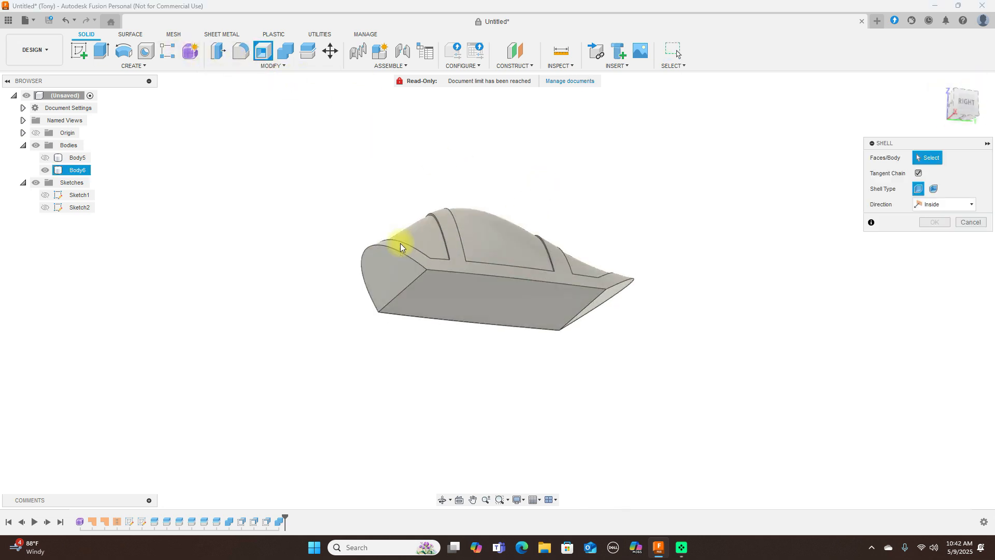
left_click(400, 249)
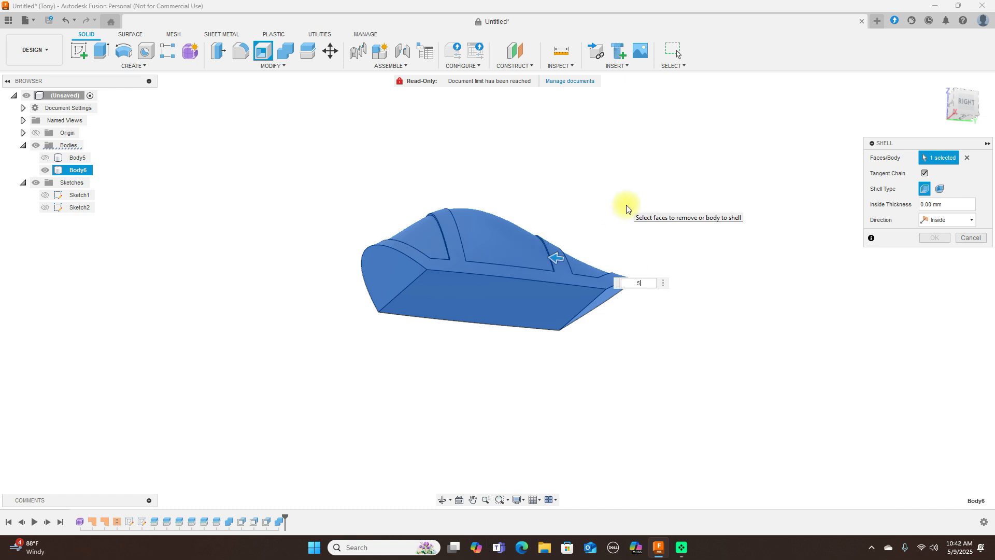
key("BackSpace")
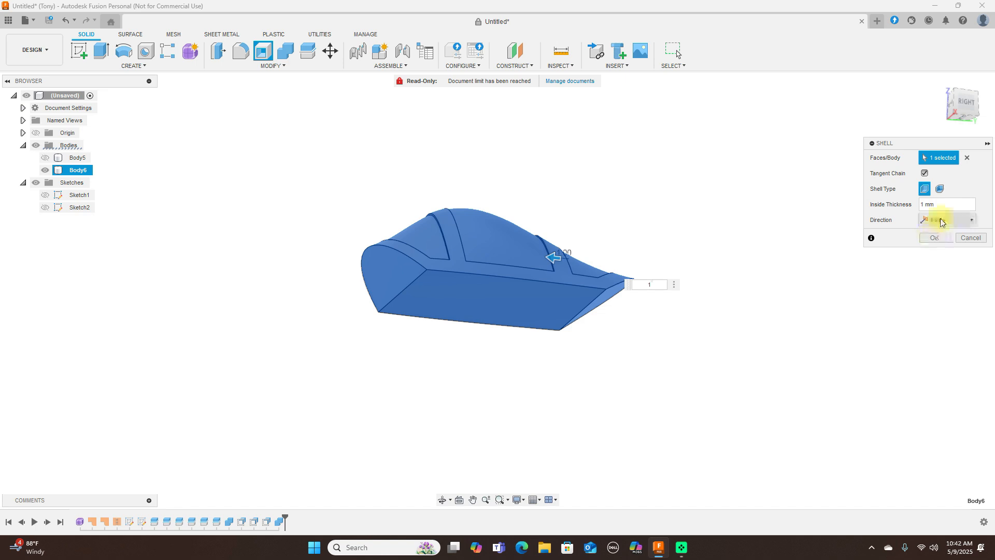
left_click(967, 158)
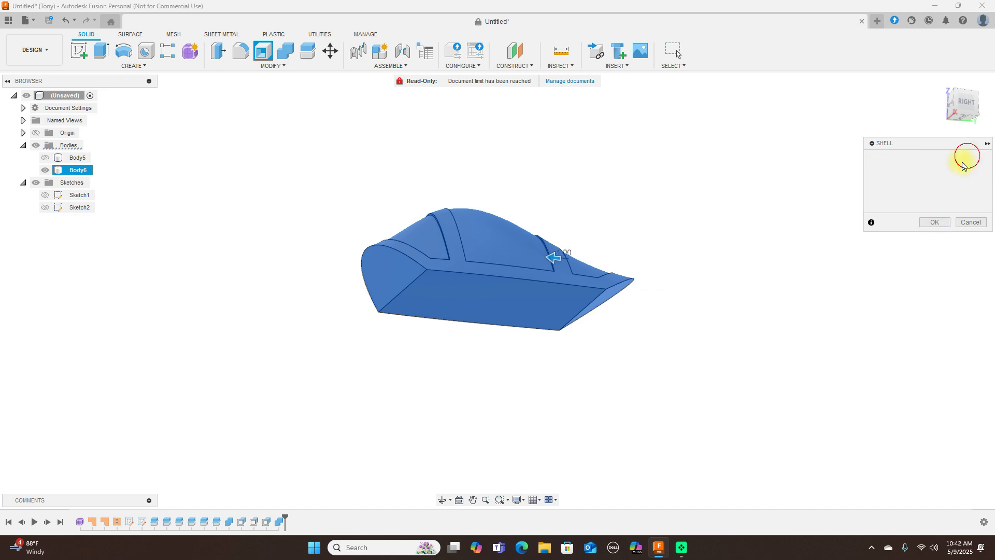
left_click(508, 300)
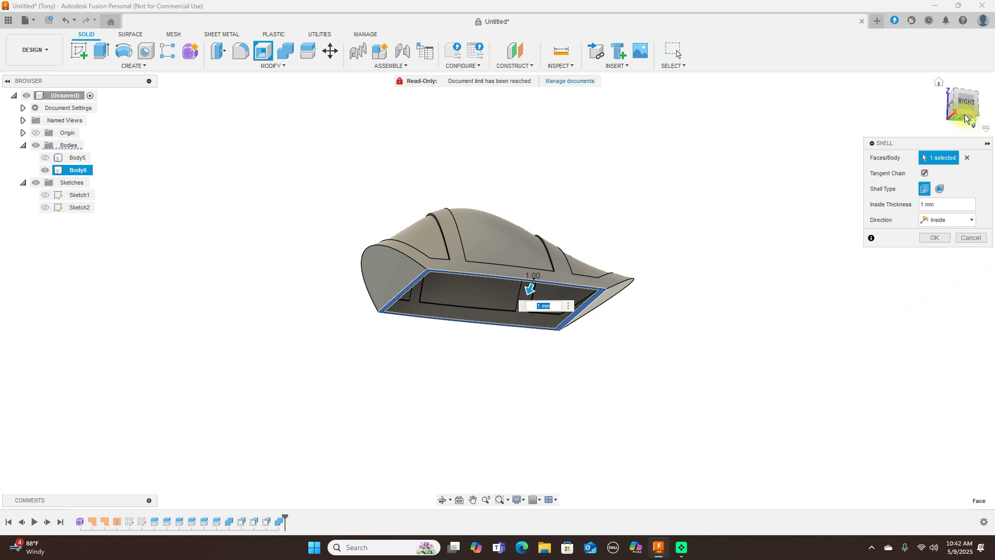
mouse_move(965, 118)
left_mouse_down()
mouse_move(965, 50)
mouse_move(913, 89)
mouse_move(906, 115)
mouse_move(959, 112)
left_mouse_up()
left_click_drag(5, 105, 962, 124)
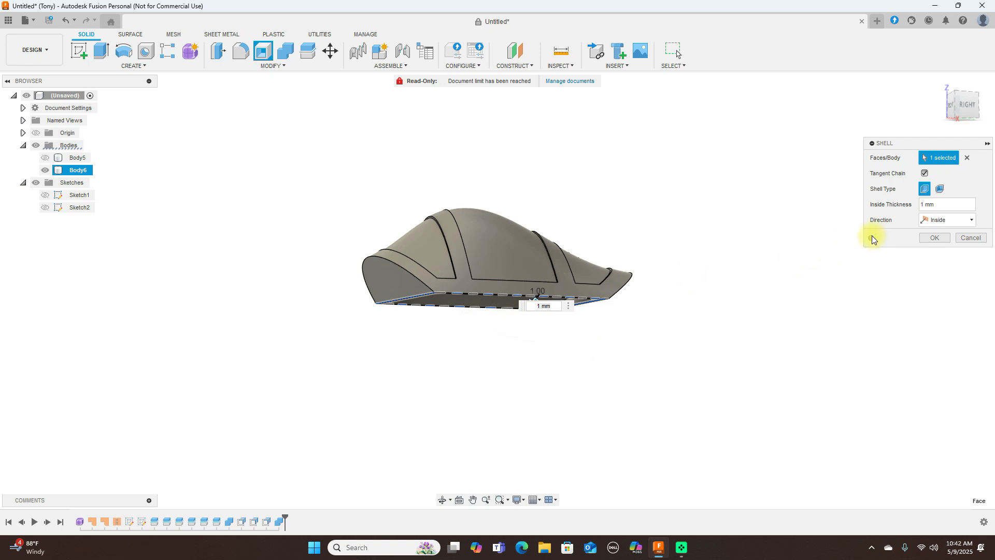
left_click(933, 238)
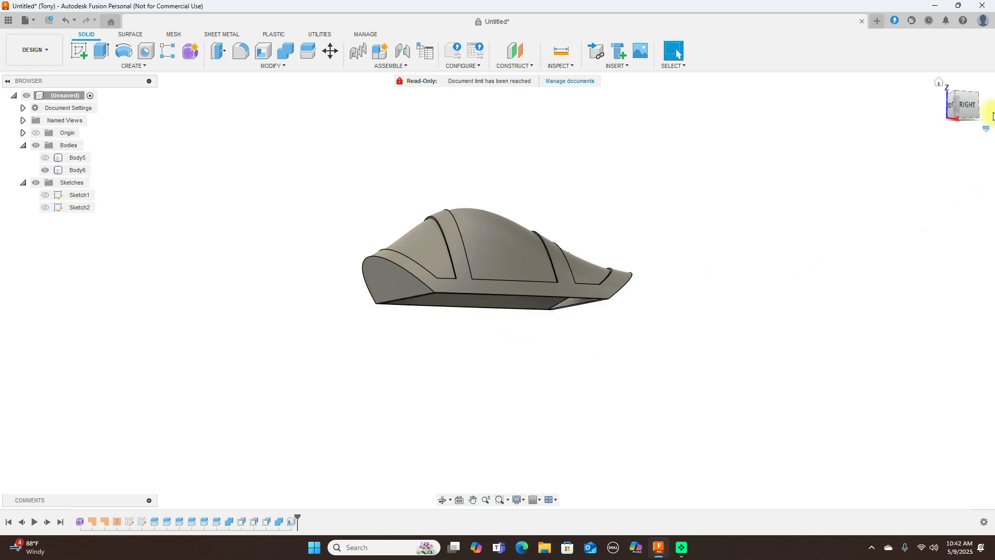
- Apply the Glass - Medium Color (Blue) appearance to the three recessed panels as individual faces
mouse_move(956, 106)
left_mouse_down()
mouse_move(7, 96)
mouse_move(67, 107)
mouse_move(39, 113)
mouse_move(856, 94)
mouse_move(851, 102)
mouse_move(898, 40)
mouse_move(917, 141)
mouse_move(962, 105)
mouse_move(959, 92)
left_mouse_up()
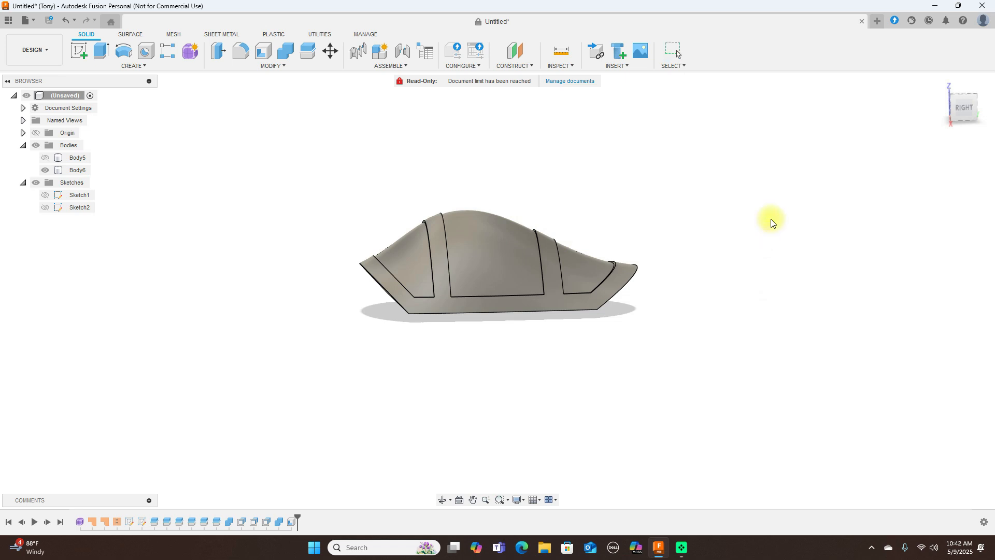
key("a")
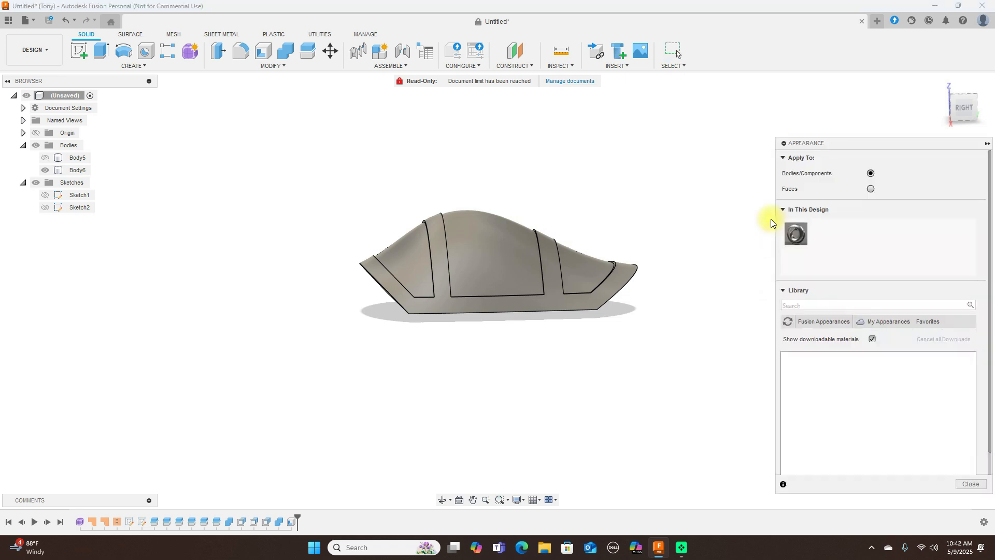
left_click(836, 325)
left_click(824, 377)
left_click(838, 388)
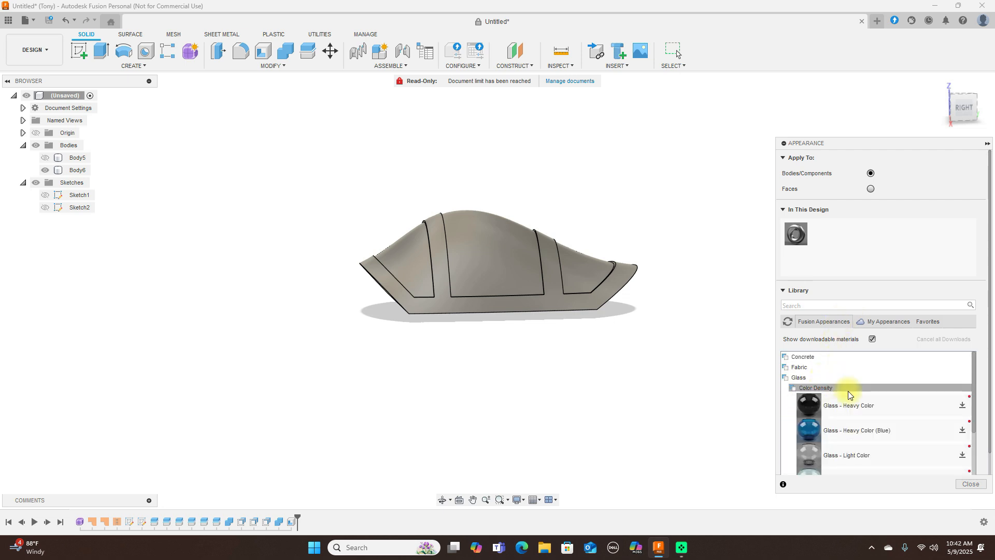
scroll(852, 391, "down", 3)
scroll(850, 395, "down", 2)
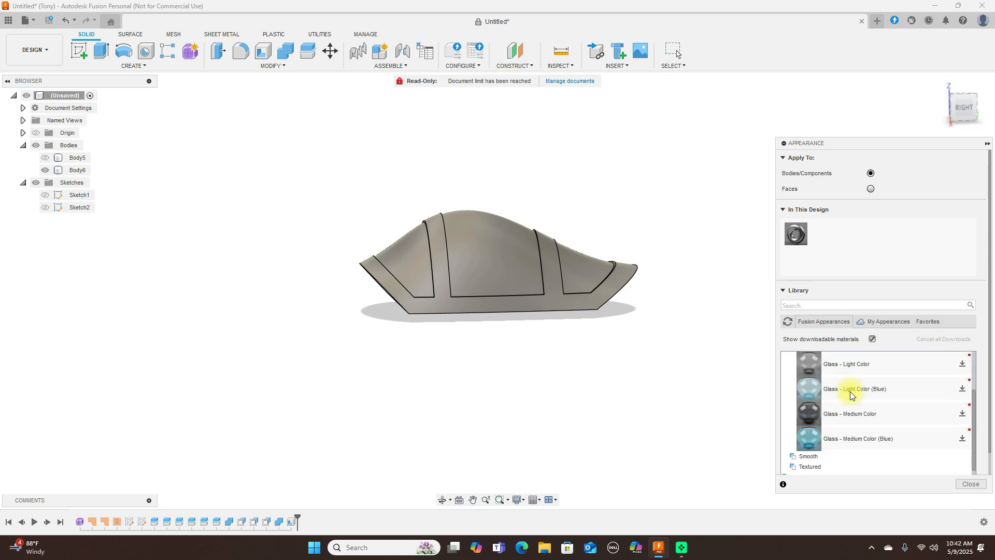
left_click_drag(809, 439, 569, 367)
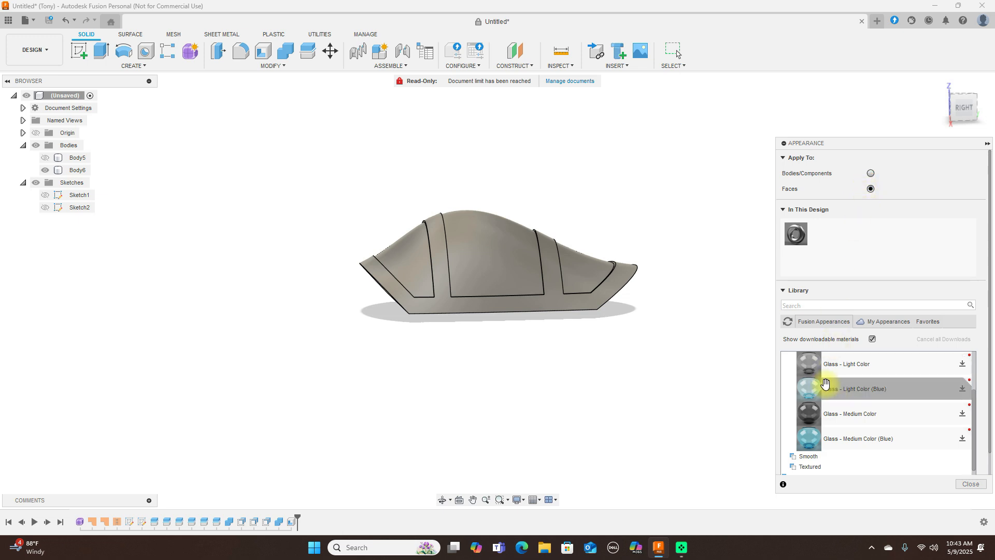
left_click_drag(824, 438, 502, 261)
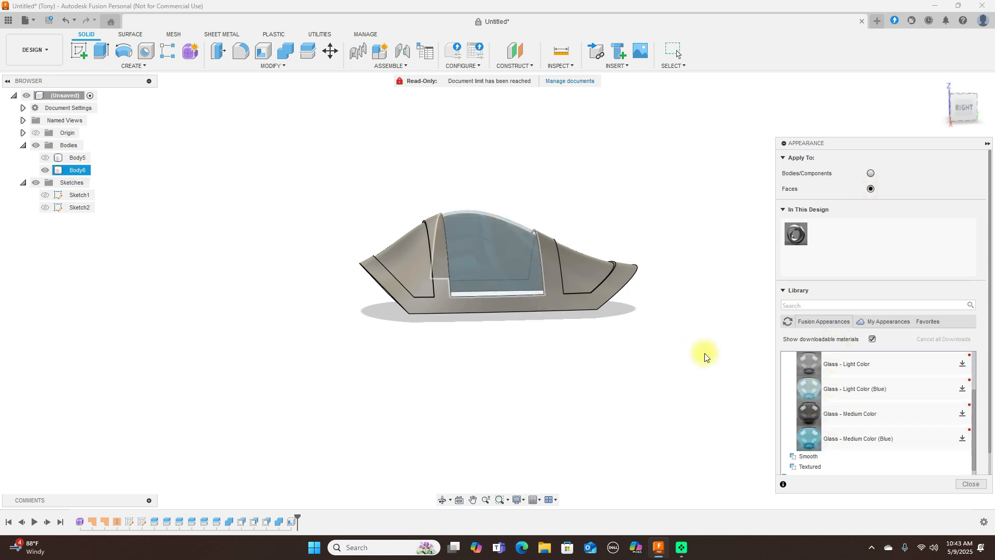
left_click_drag(806, 437, 573, 269)
left_click_drag(810, 436, 414, 252)
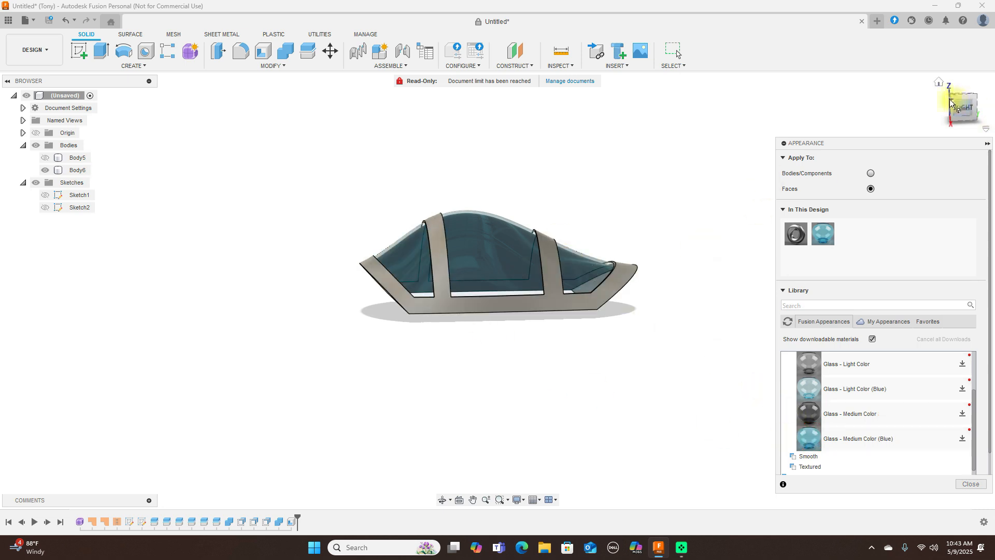
- Apply the Paint - Enamel Glossy (Yellow) appearance to the outer face of the canopy frame
mouse_move(953, 113)
left_mouse_down()
mouse_move(133, 101)
mouse_move(166, 100)
mouse_move(166, 140)
mouse_move(100, 145)
mouse_move(958, 133)
mouse_move(921, 96)
mouse_move(920, 80)
mouse_move(950, 124)
mouse_move(953, 111)
left_mouse_up()
scroll(974, 439, "up", 4)
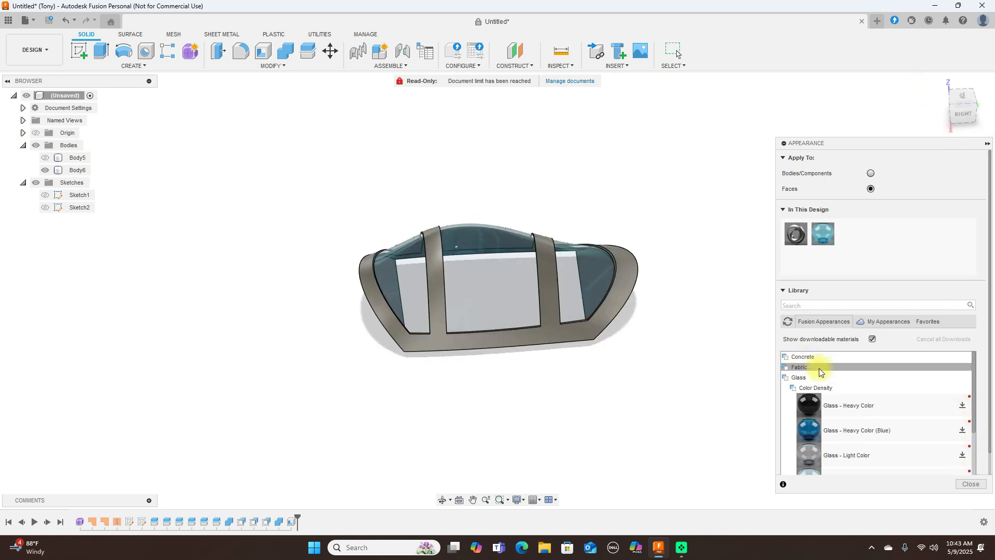
scroll(814, 381, "down", 6)
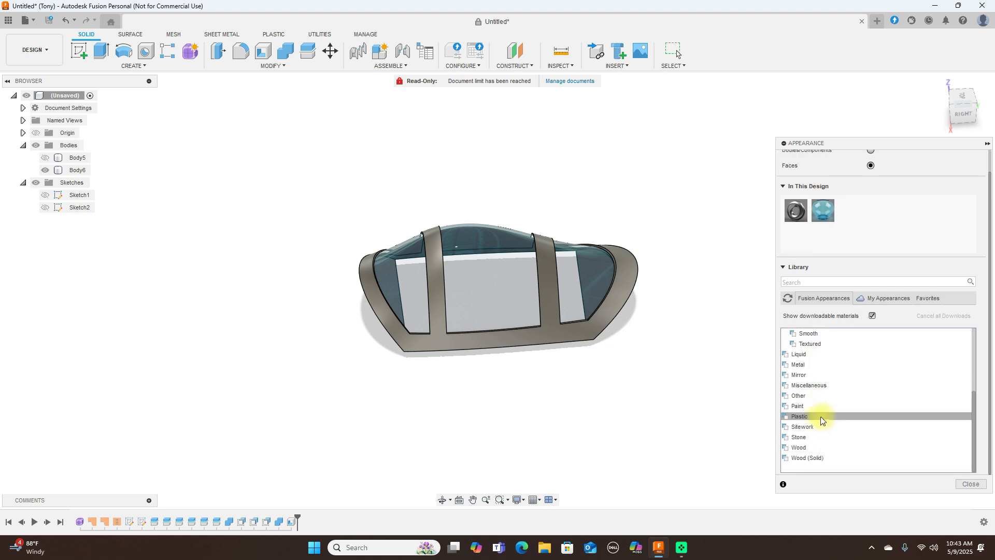
left_click(816, 407)
left_click(817, 415)
scroll(845, 398, "down", 3)
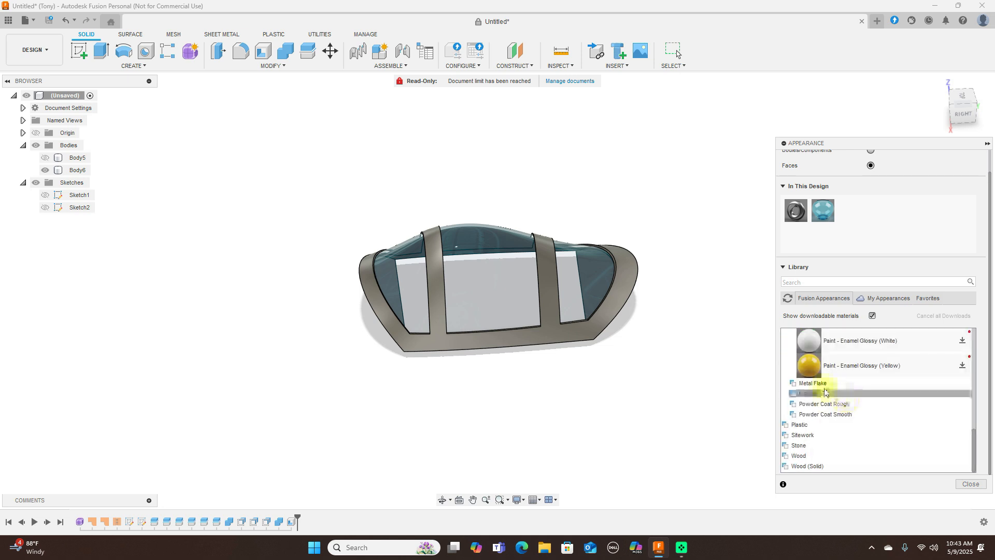
left_click_drag(812, 369, 634, 278)
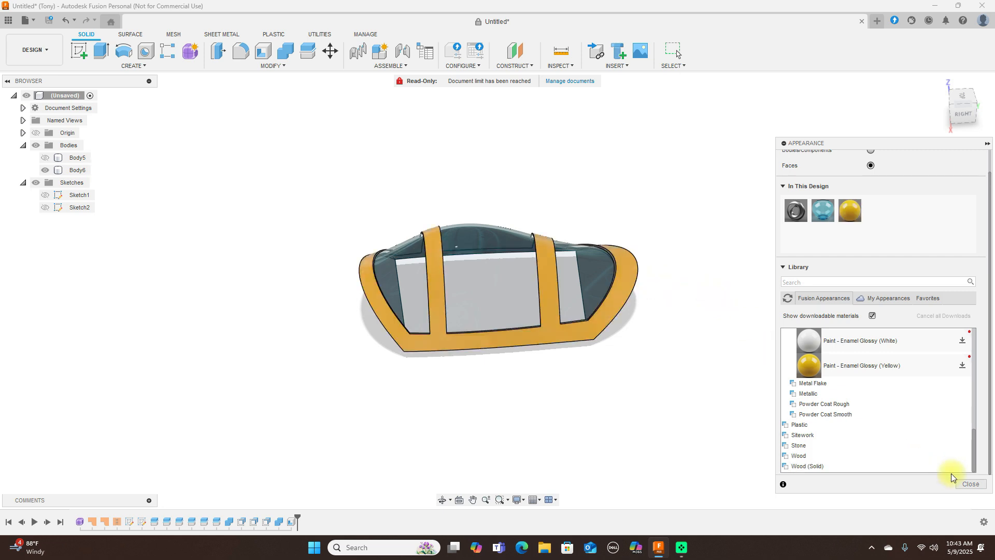
left_click(971, 484)
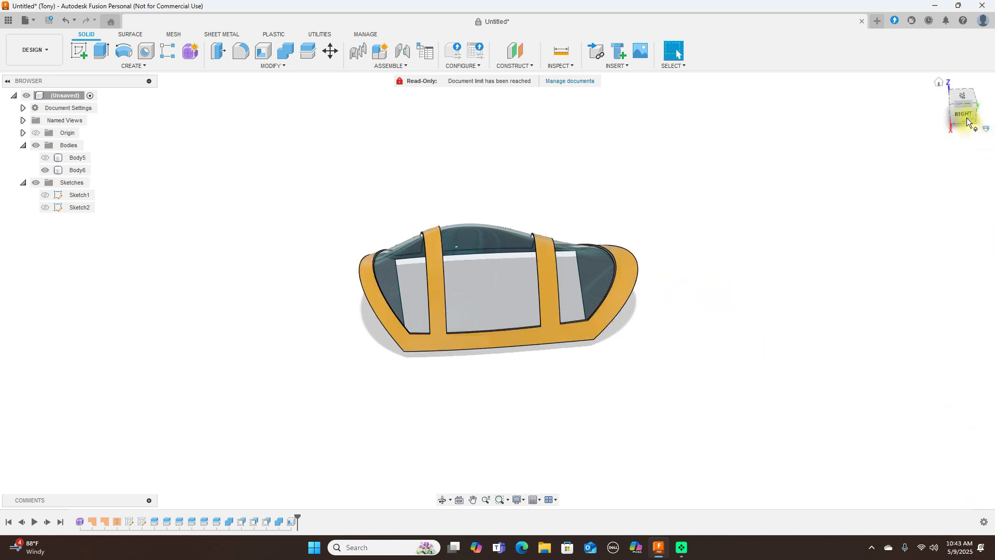
- Examine the canopy's glass panels, painted frame and hollow interior close up and from several angles
left_click_drag(967, 111, 946, 70)
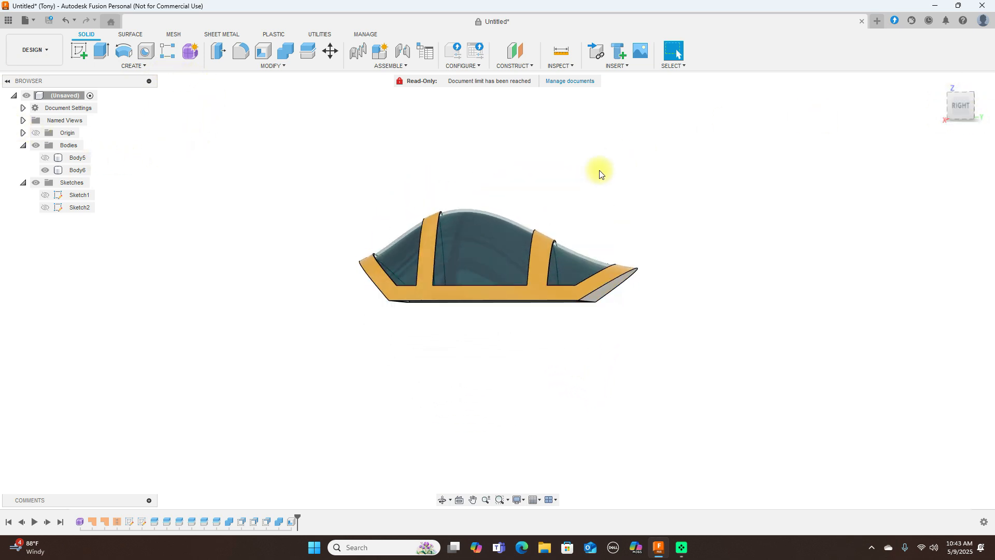
scroll(499, 209, "up", 3)
scroll(497, 209, "up", 3)
left_click(351, 228)
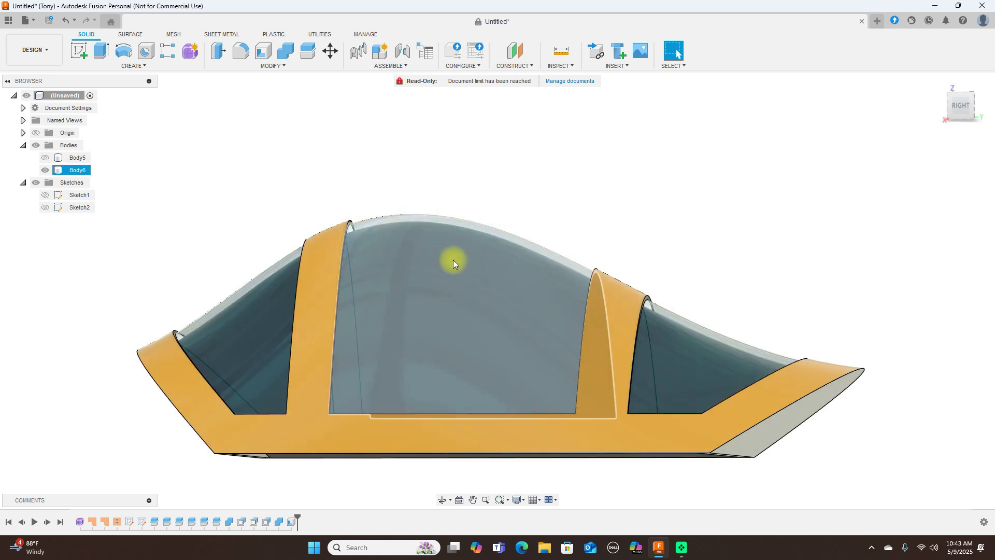
scroll(737, 217, "down", 4)
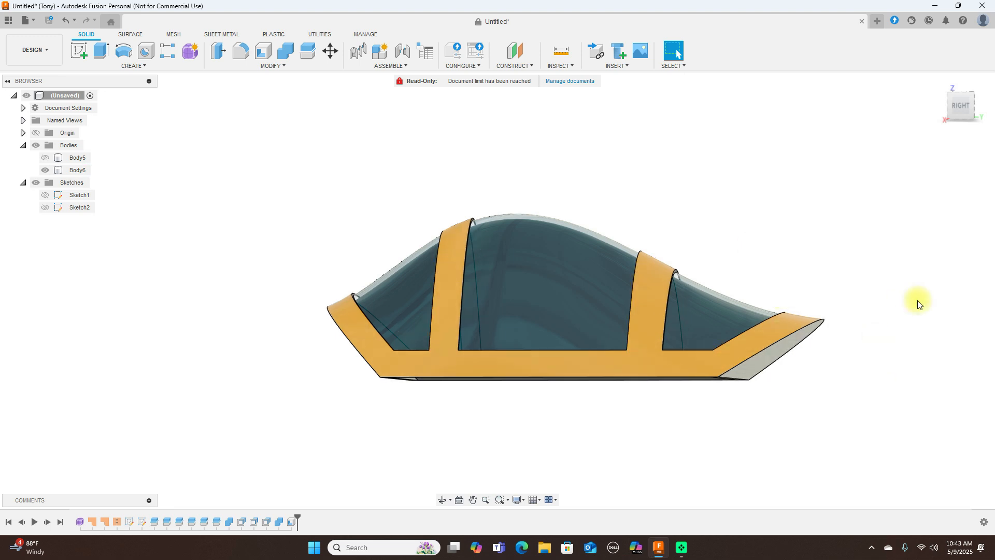
left_click_drag(950, 105, 11, 122)
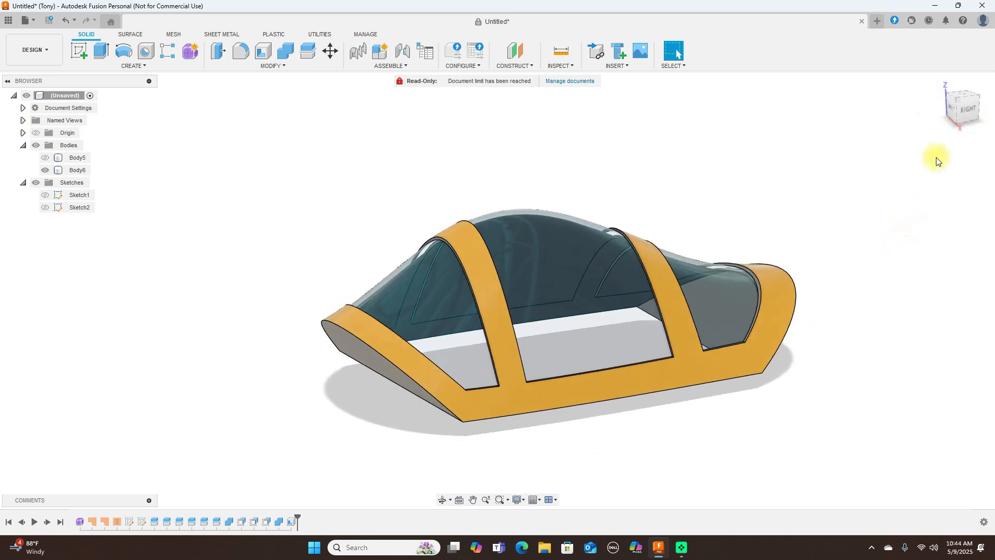
left_click_drag(960, 104, 969, 100)
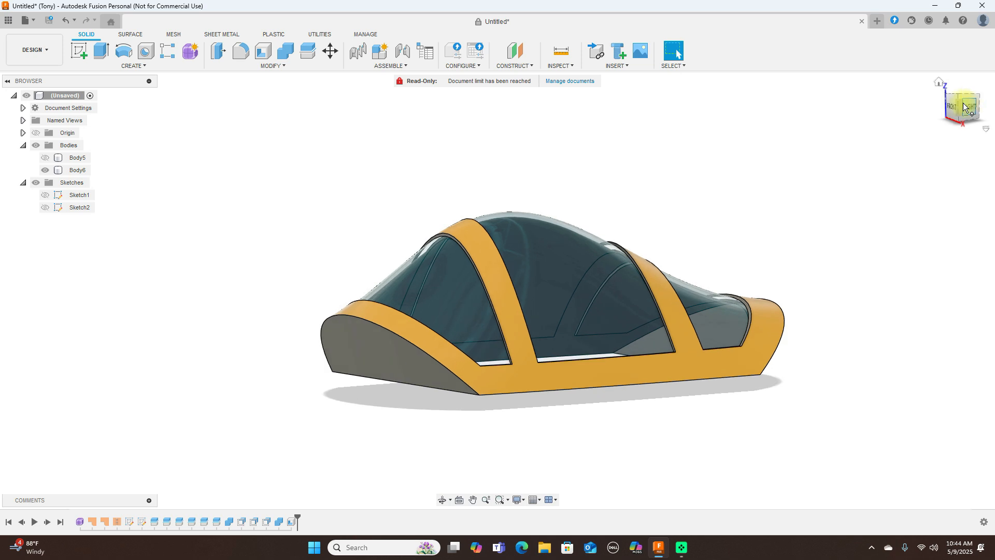